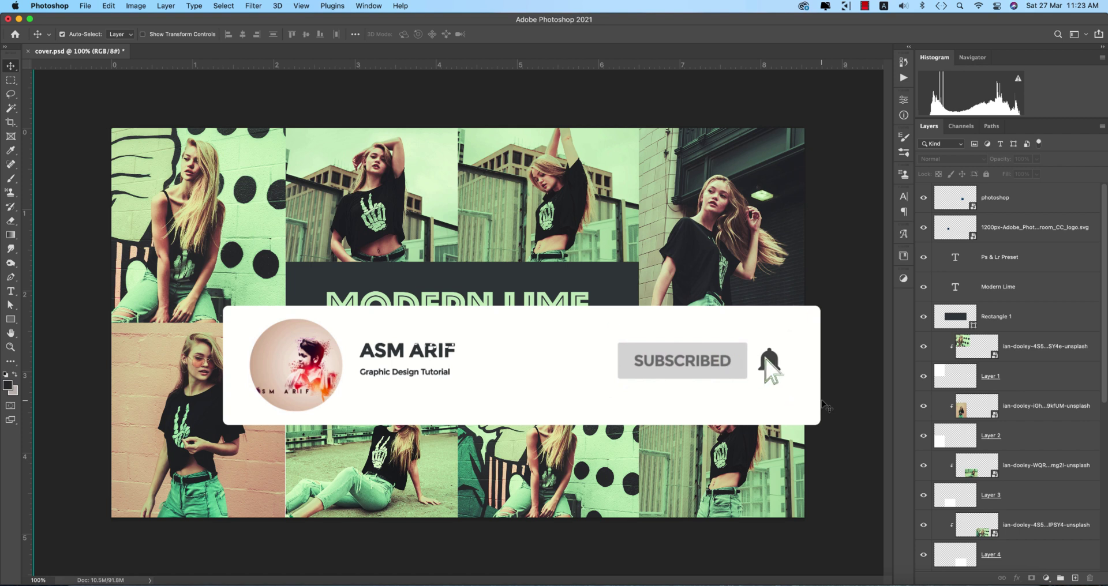
Close the cover.psd Modern Lime collage document.
left_click(28, 51)
Discard changes to cover.psd, open the ian-dooley street portrait, and duplicate its Background as Layer 1.
left_click(560, 235)
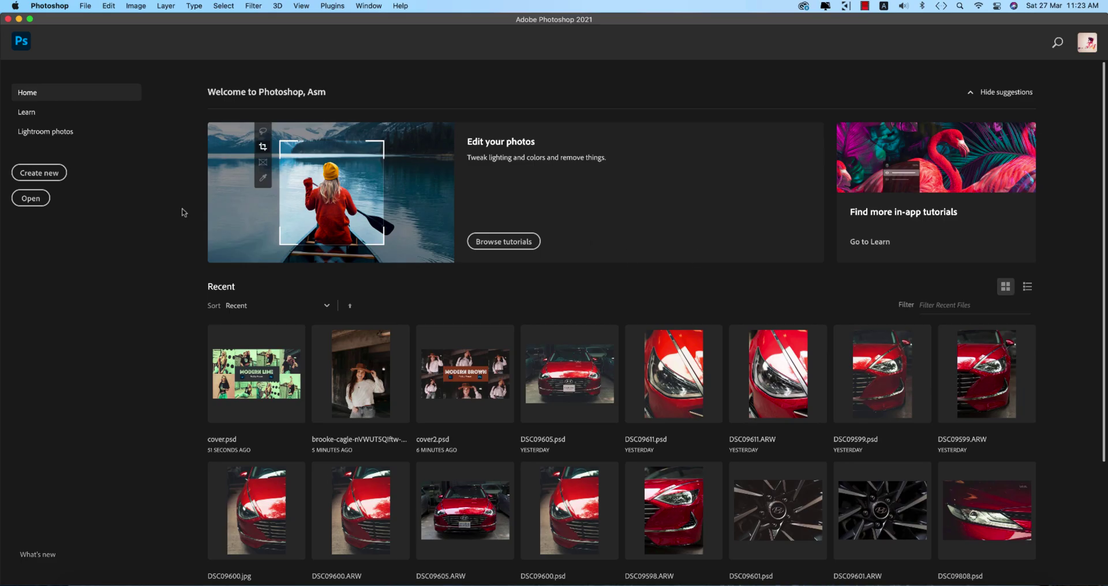
key("super+o")
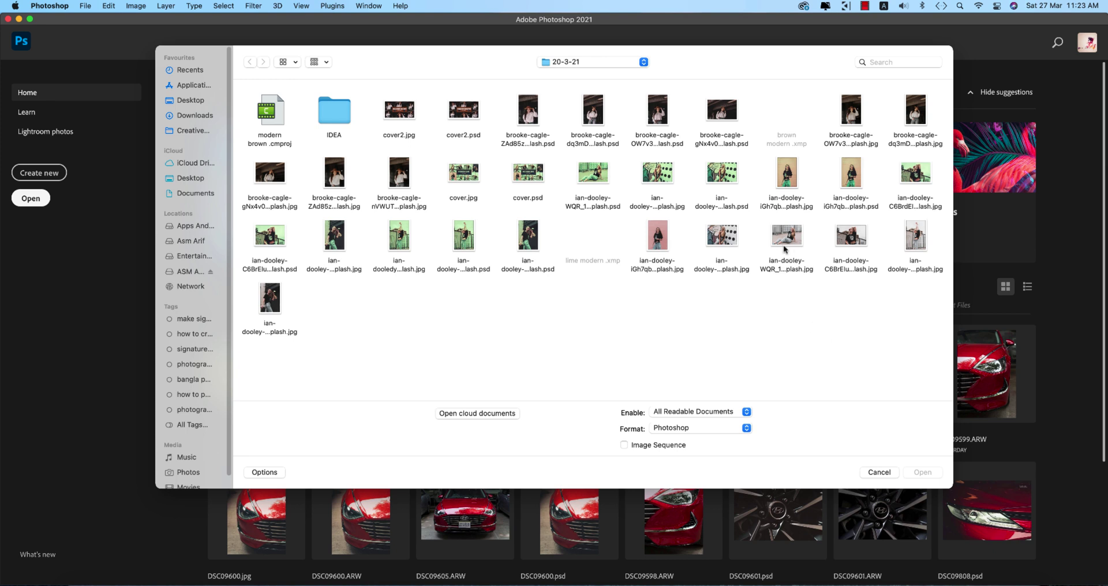
double_click(858, 243)
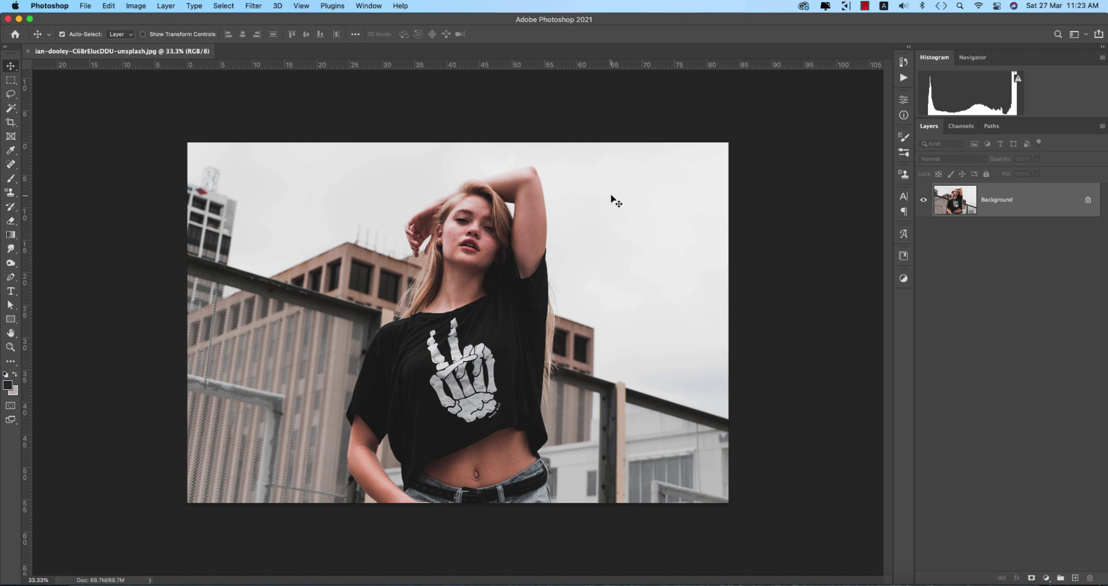
key("super+j")
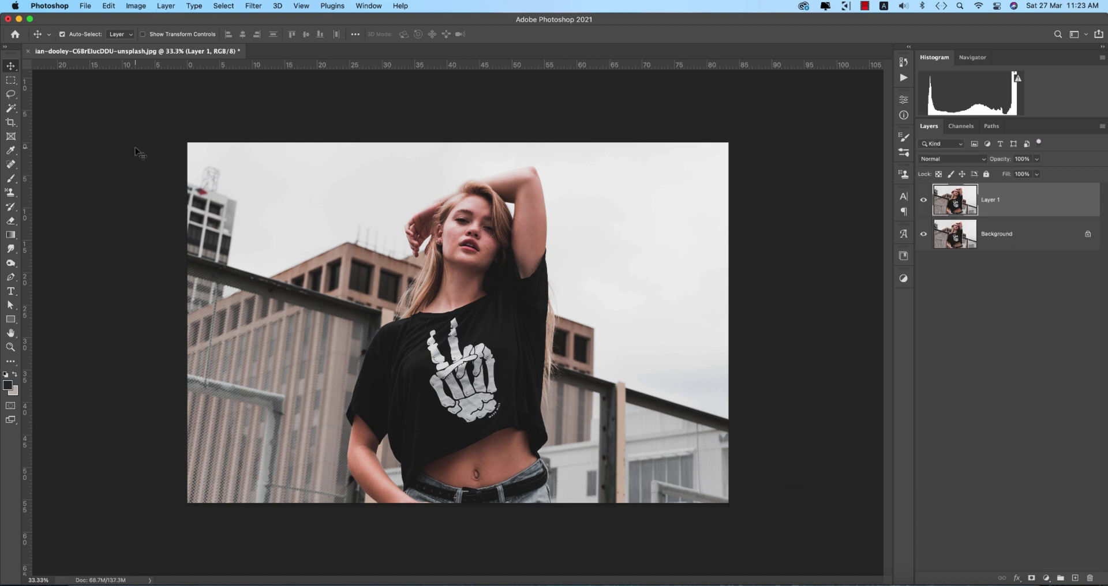
left_click(254, 5)
Launch the Camera Raw Filter on Layer 1 and load the lime modern .xmp settings.
left_click(267, 86)
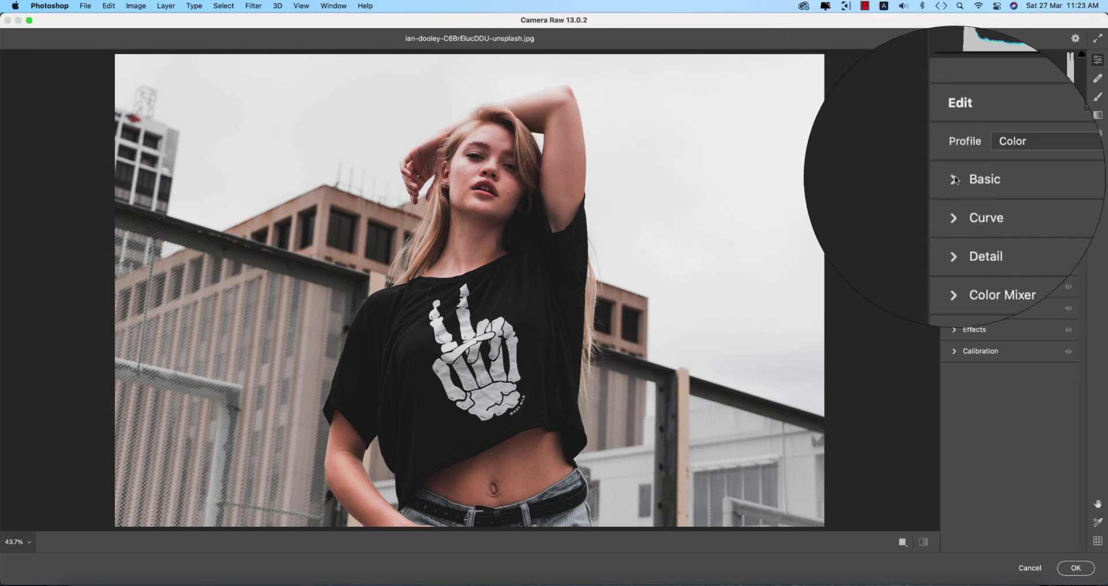
left_click(972, 178)
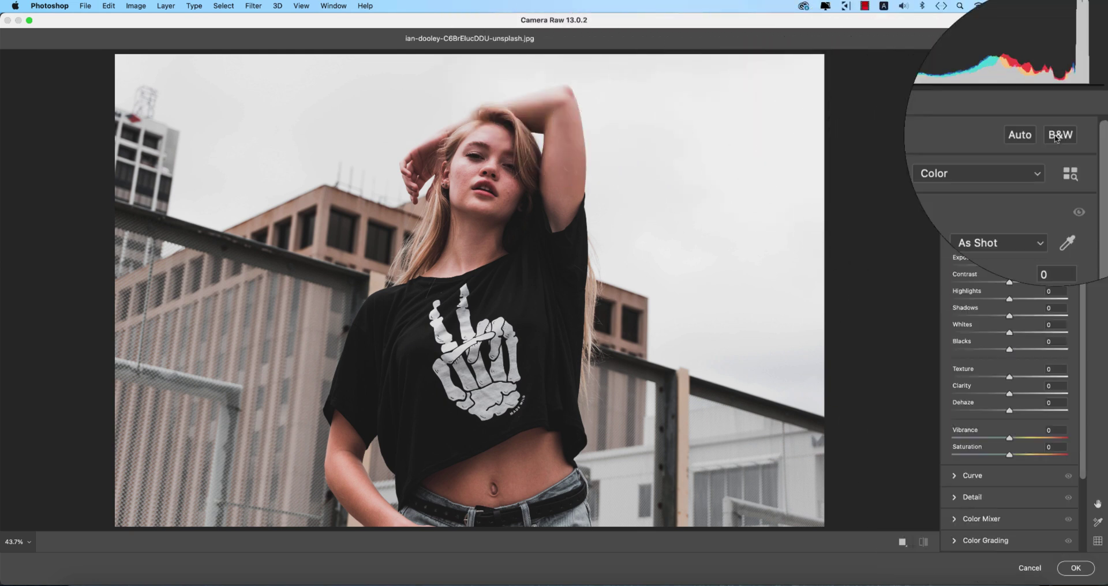
left_click(954, 180)
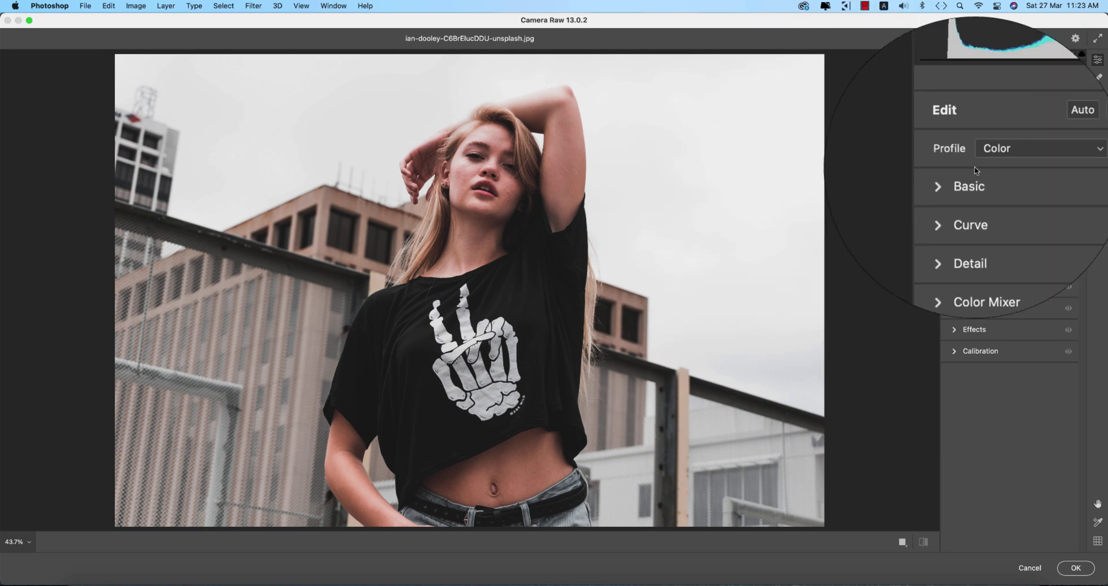
left_click(1099, 189)
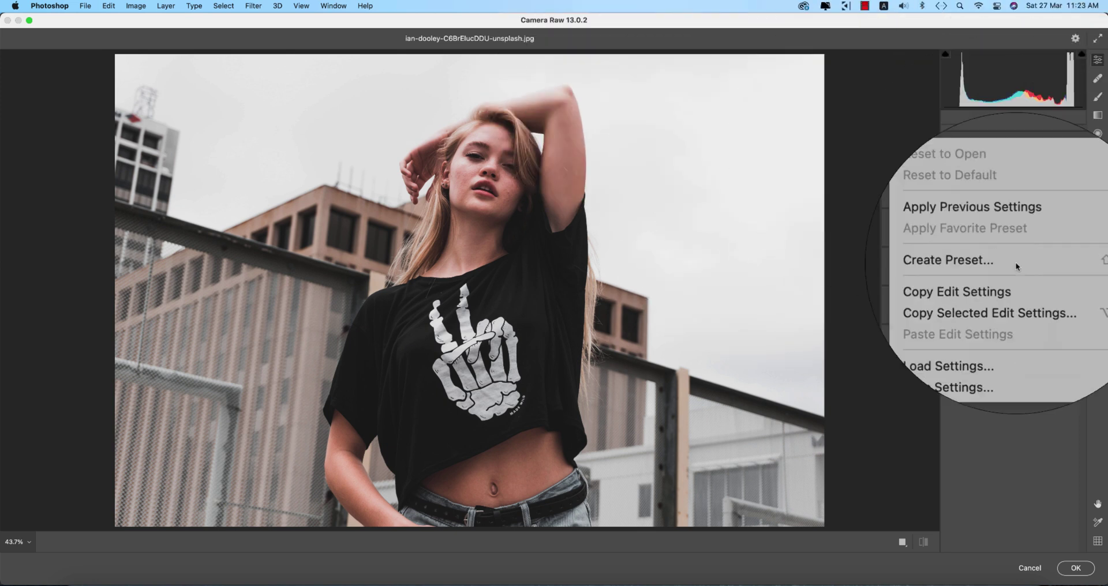
left_click(961, 317)
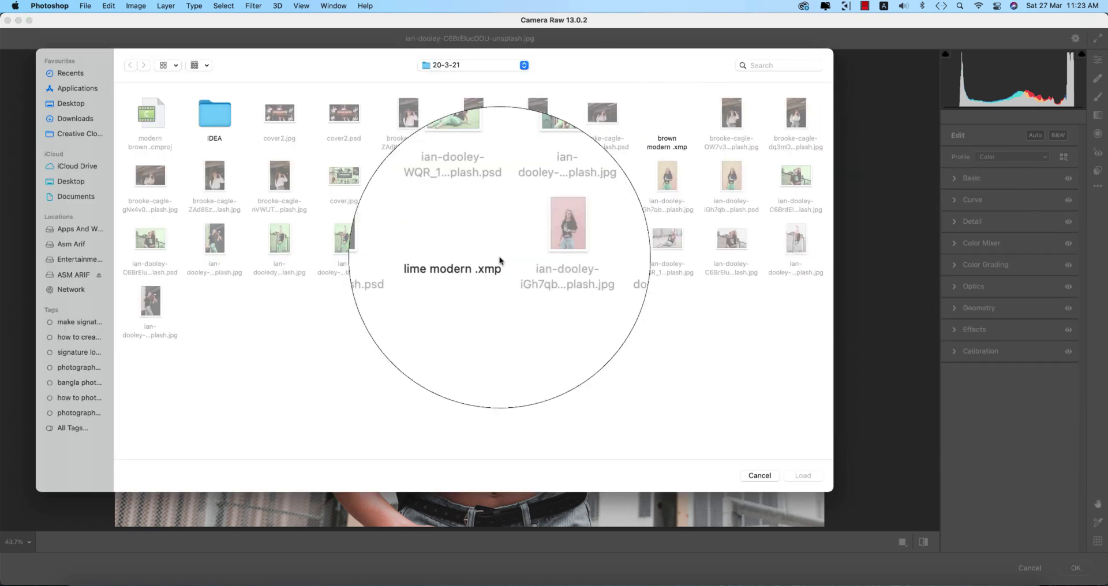
left_click(476, 258)
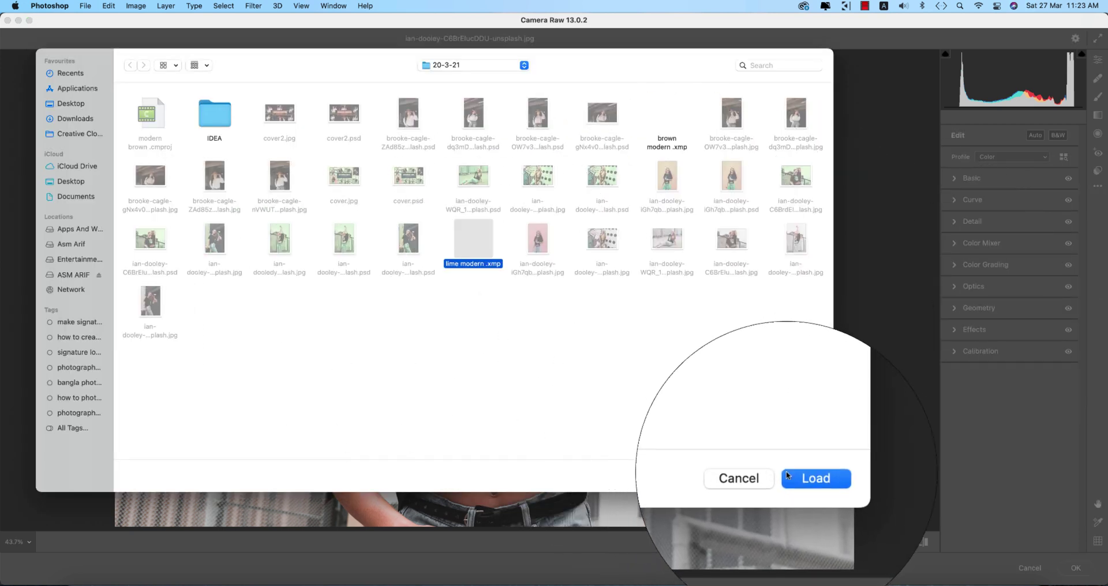
left_click(808, 478)
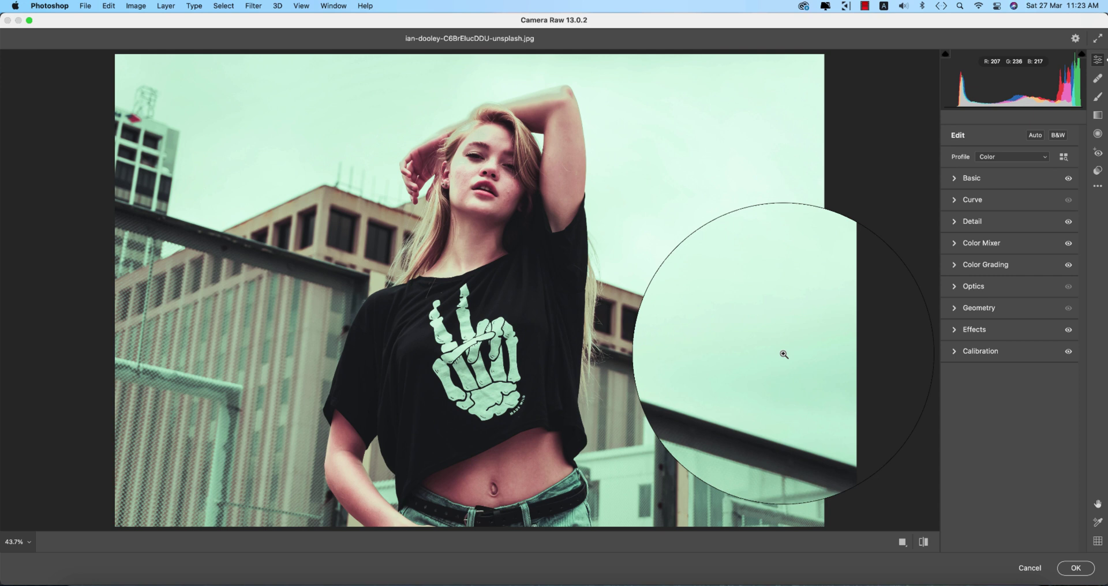
left_click(981, 177)
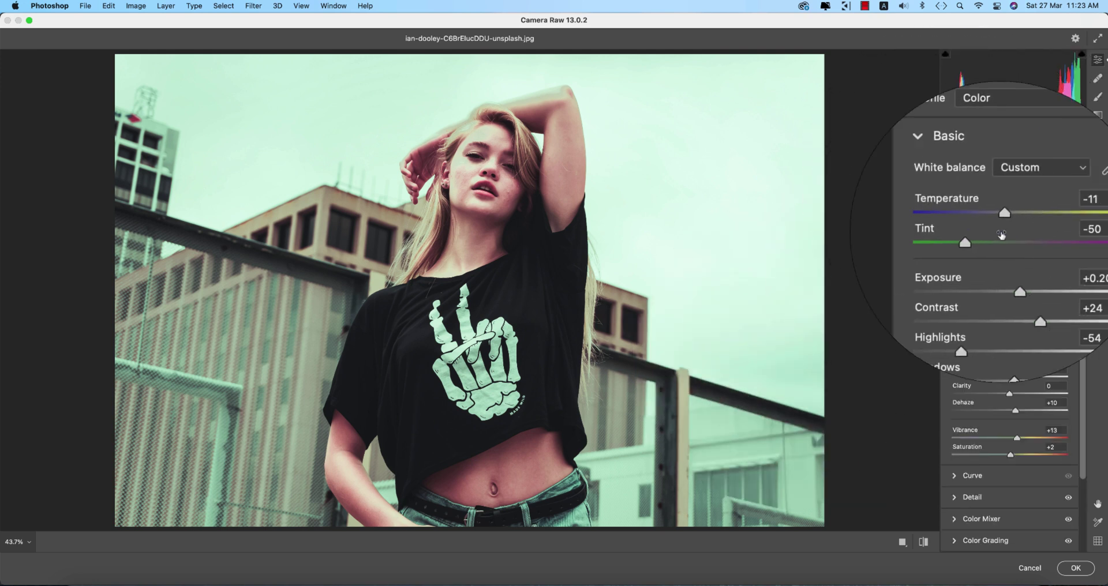
left_click(1059, 213)
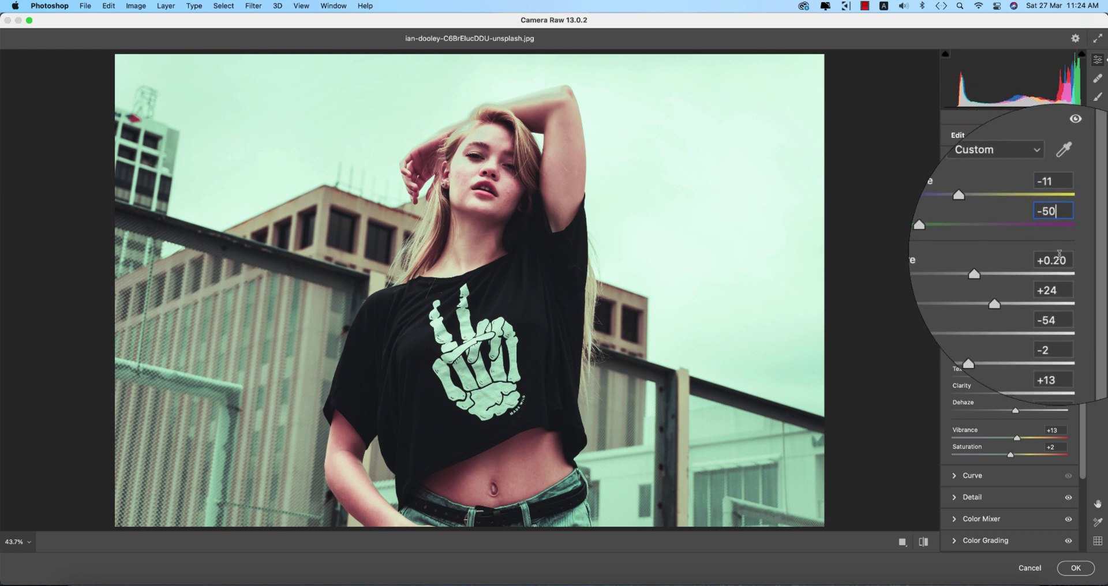
key("Tab")
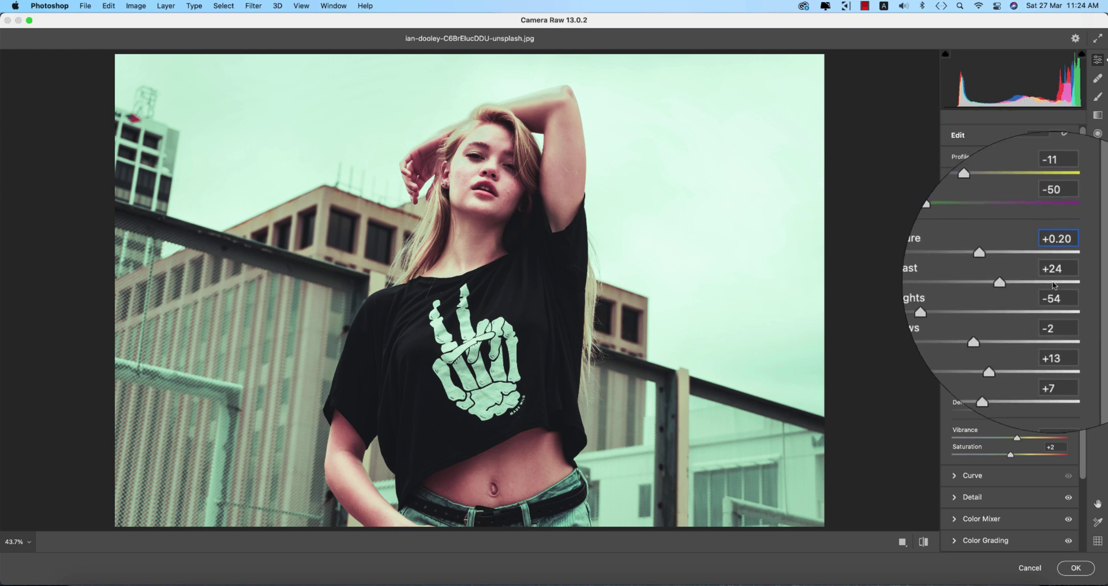
key("Tab")
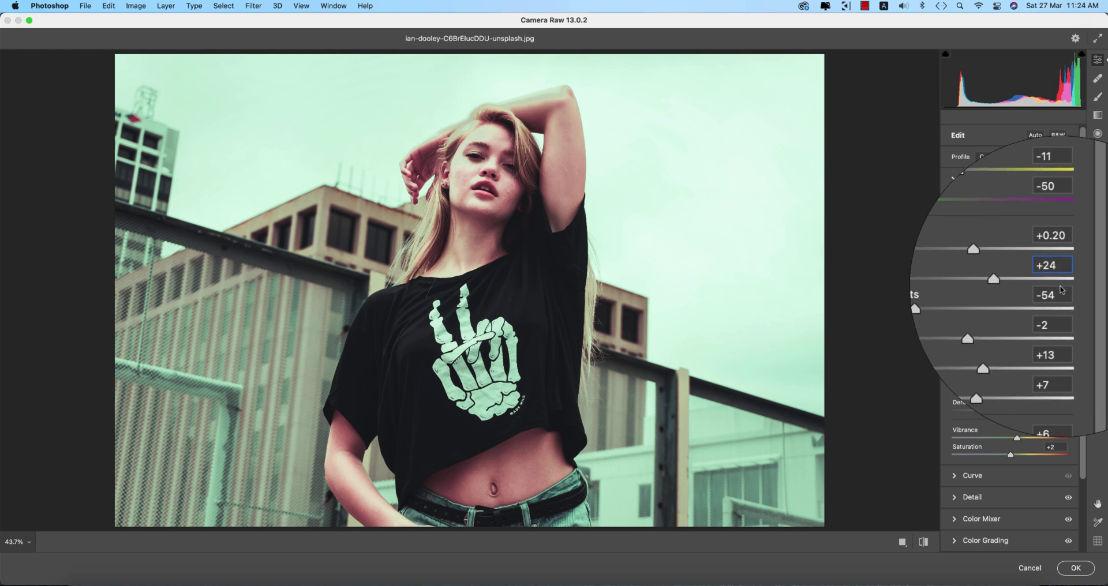
key("Tab")
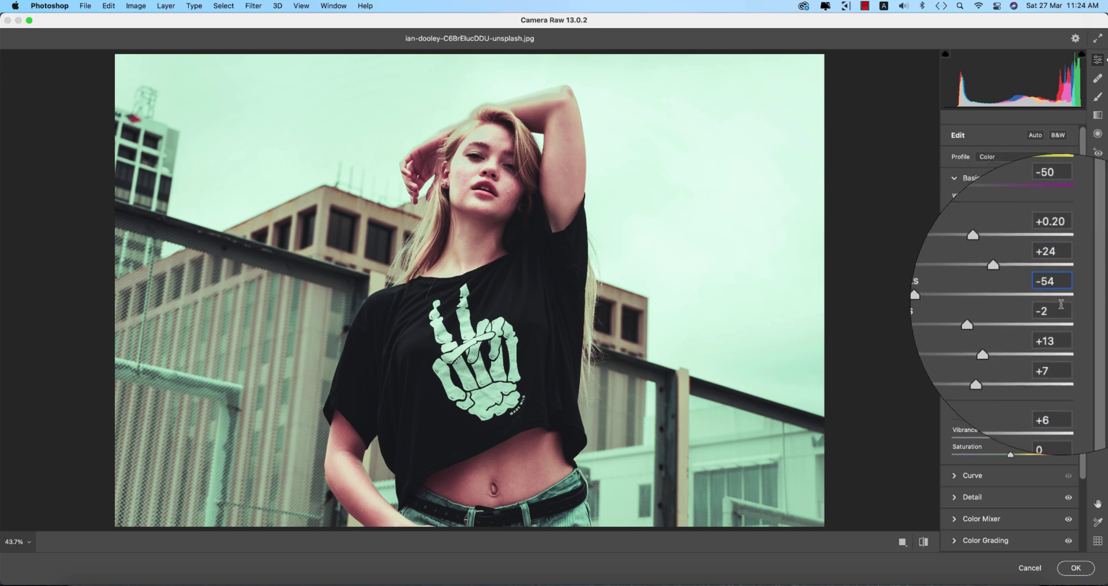
key("Tab")
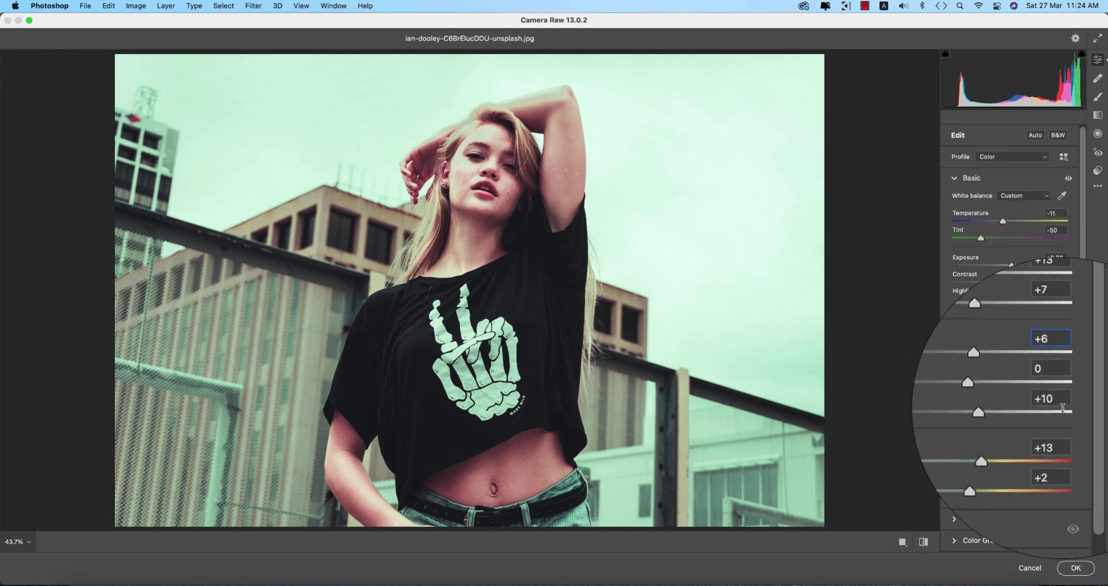
left_click(1062, 402)
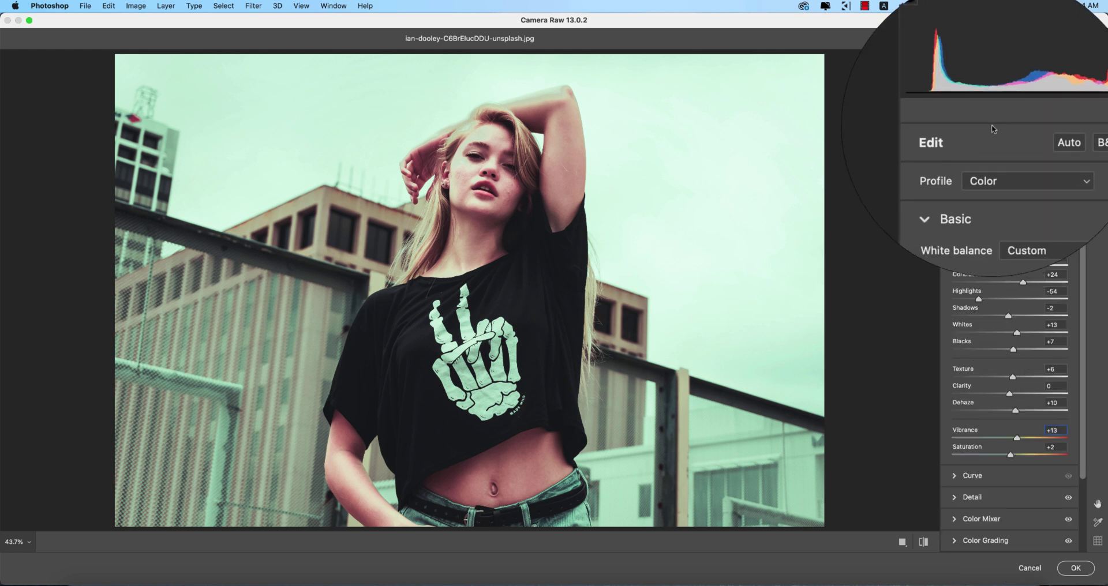
left_click(954, 177)
Check the Detail panel values: Sharpening 48, Noise Reduction 24, Color Noise Reduction 25.
left_click(959, 194)
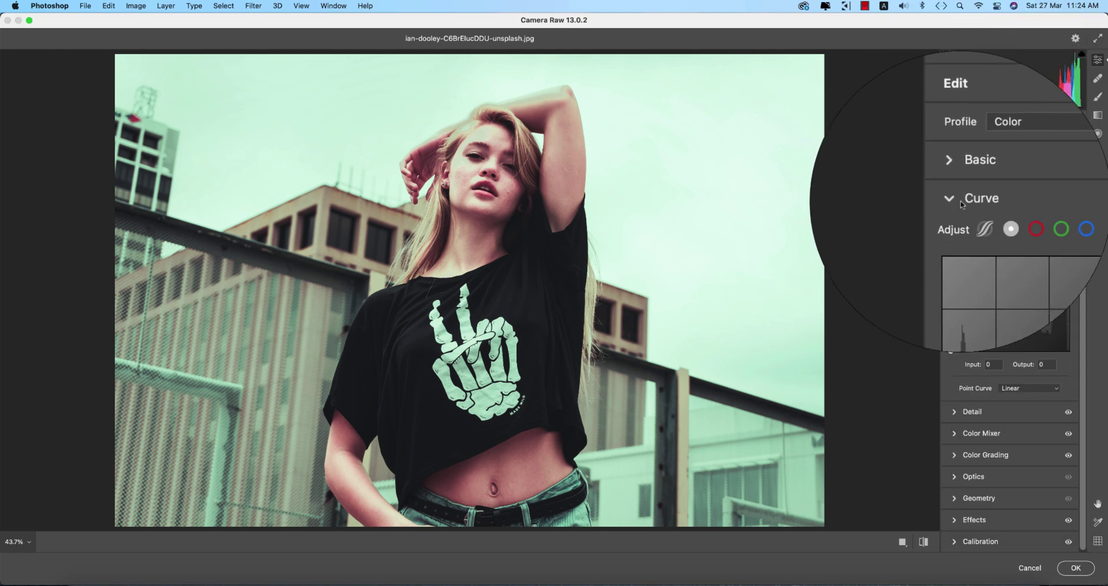
left_click(959, 196)
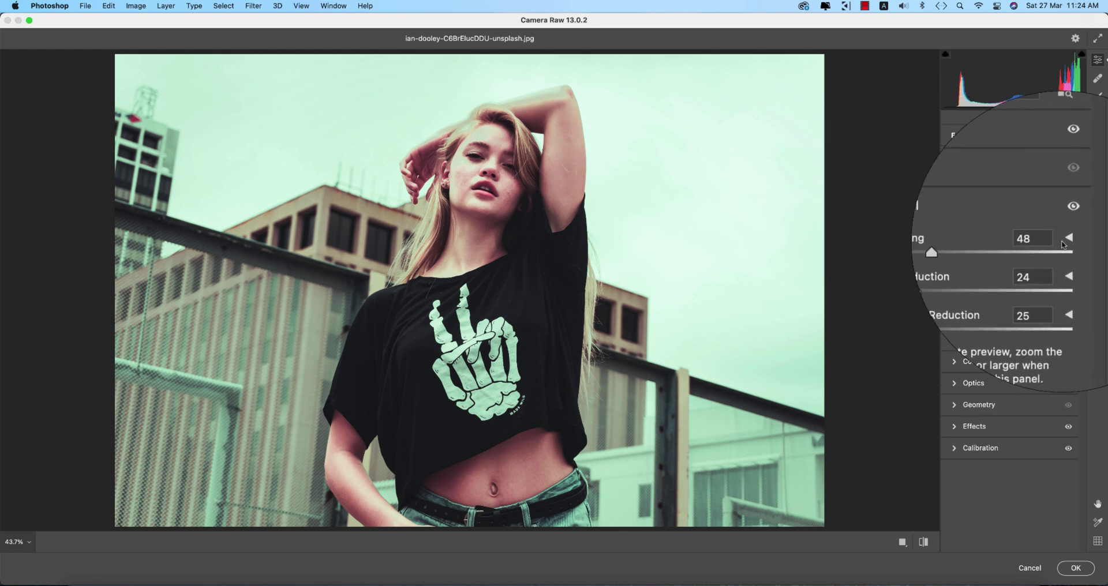
left_click(1067, 241)
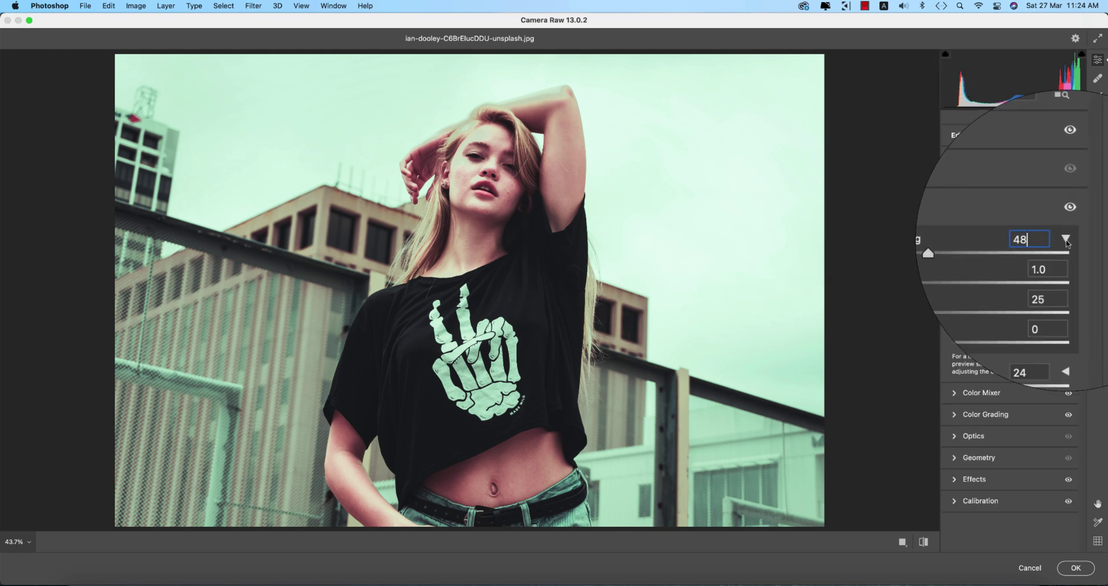
left_click(1066, 239)
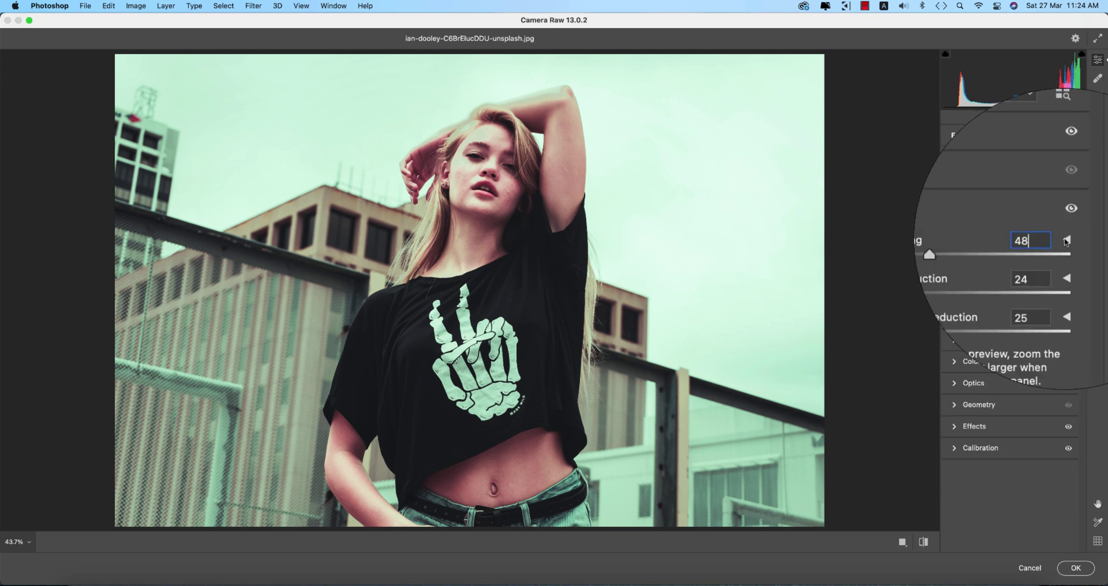
left_click(1067, 266)
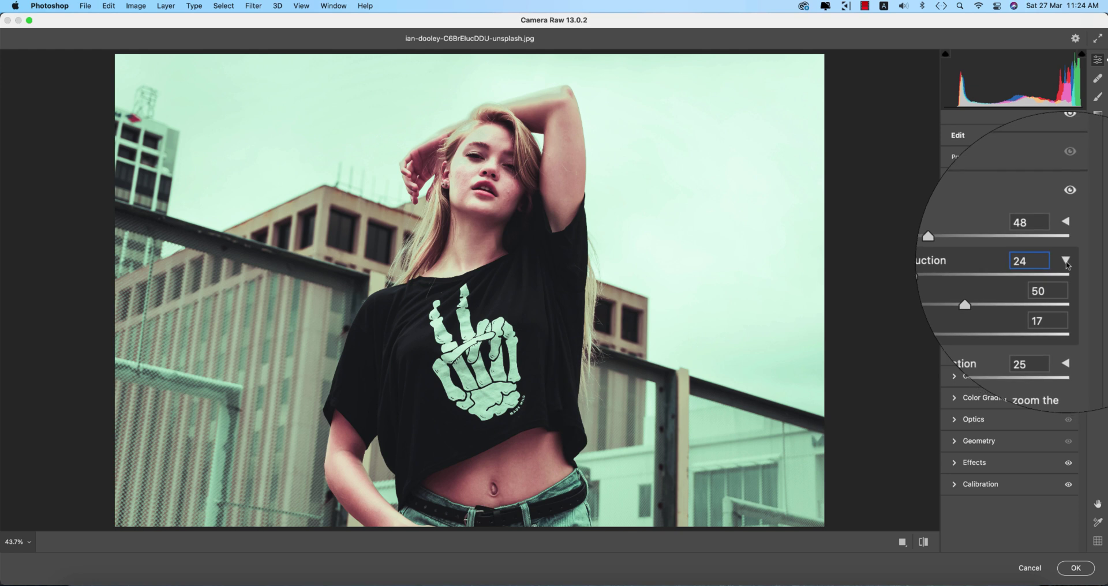
left_click(1067, 266)
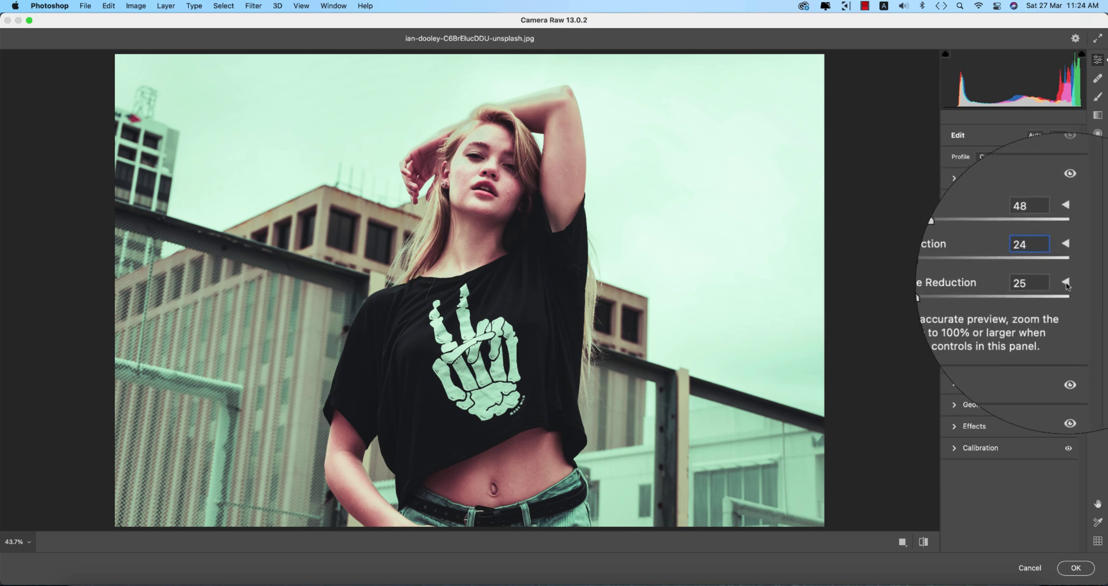
left_click(1067, 283)
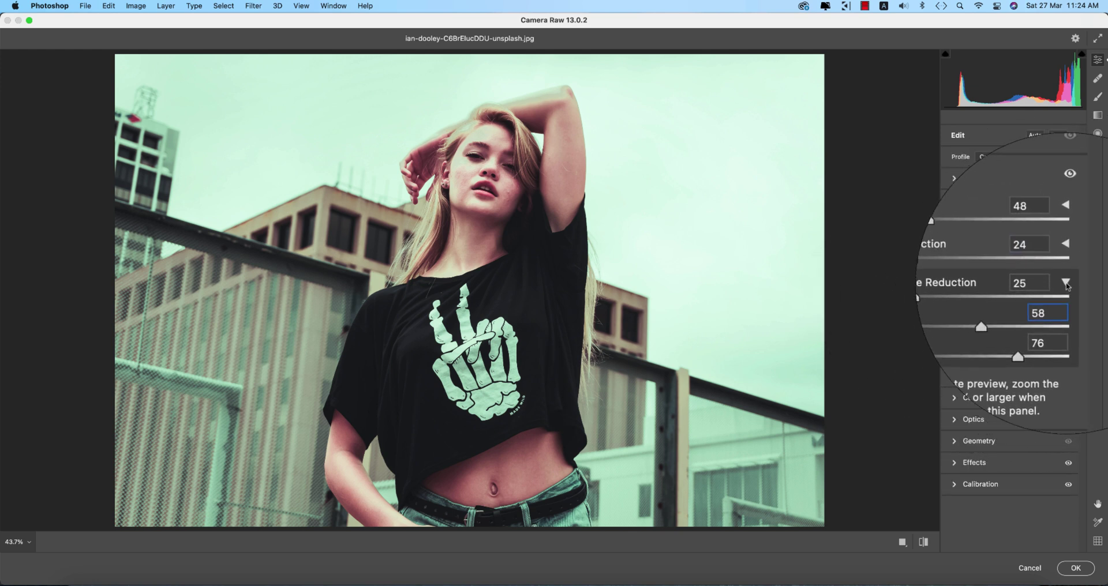
left_click(1067, 284)
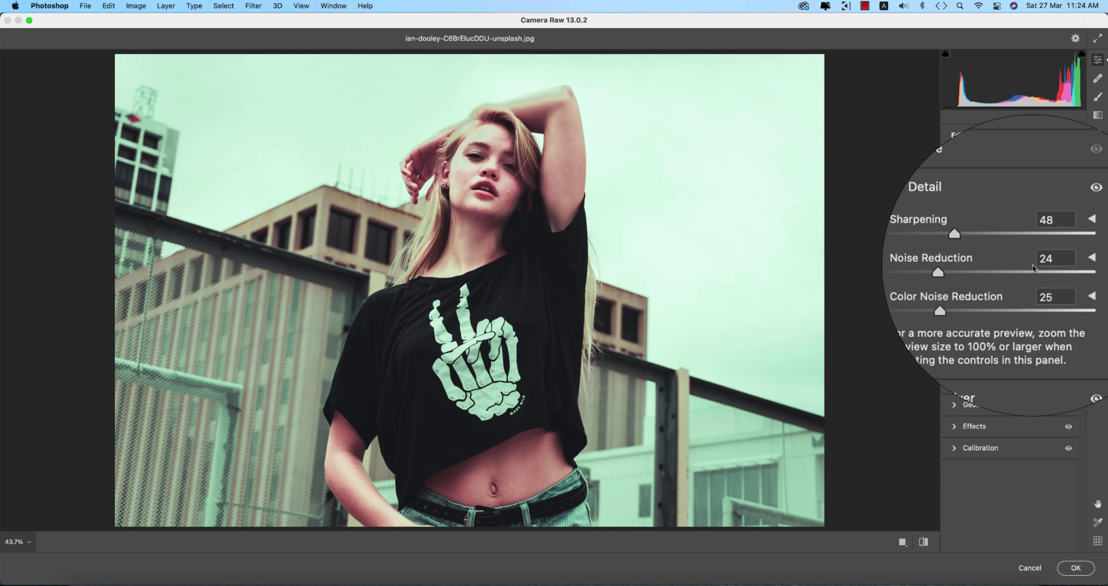
Collapse Detail, expand the Color Mixer, and cycle through its Hue, Saturation and Luminance views.
left_click(961, 221)
left_click(969, 253)
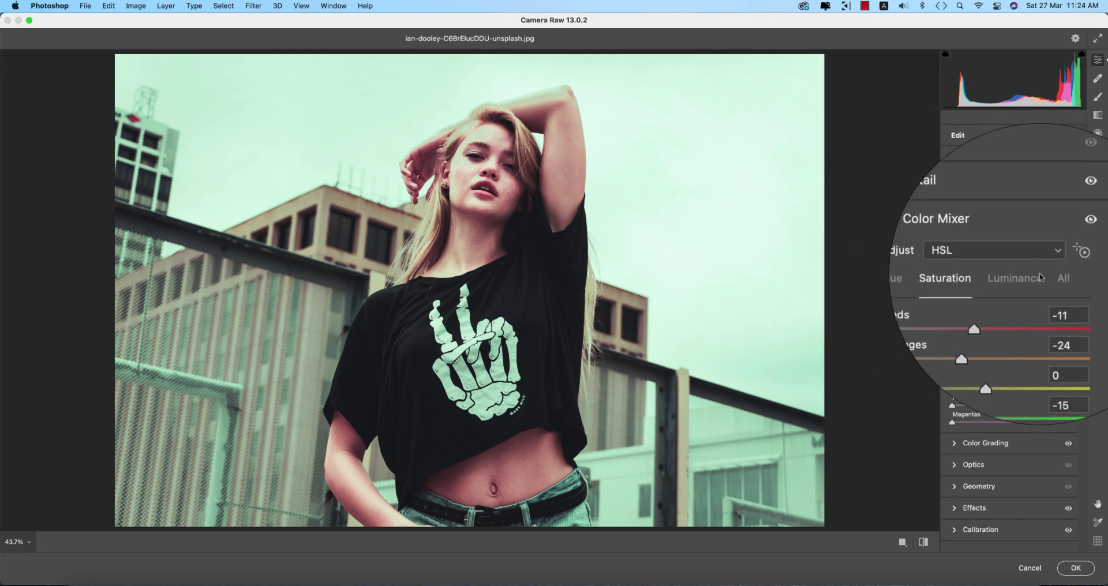
left_click(958, 277)
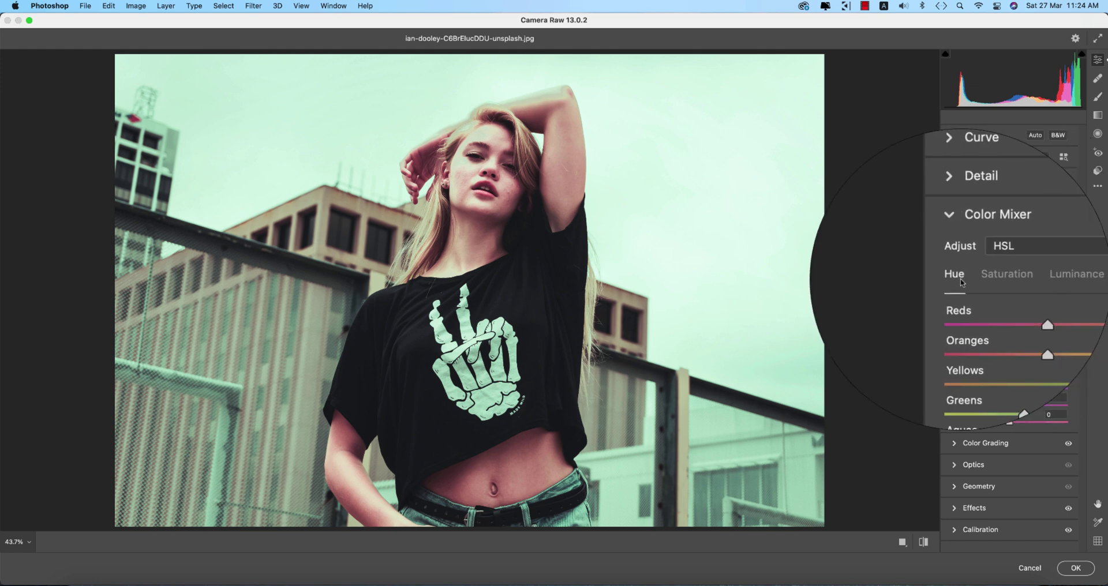
left_click(986, 278)
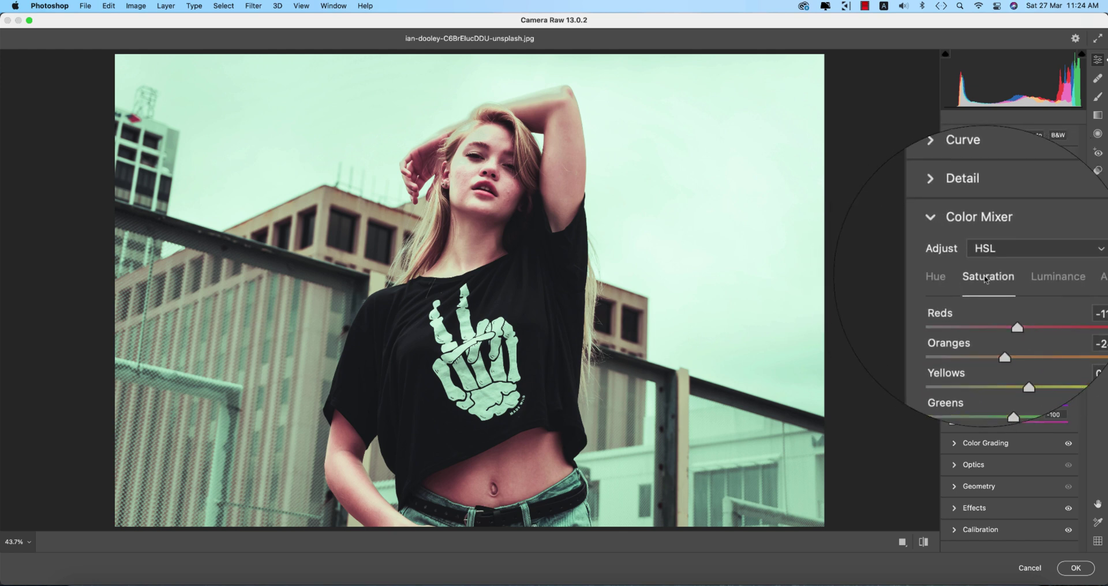
left_click(1039, 279)
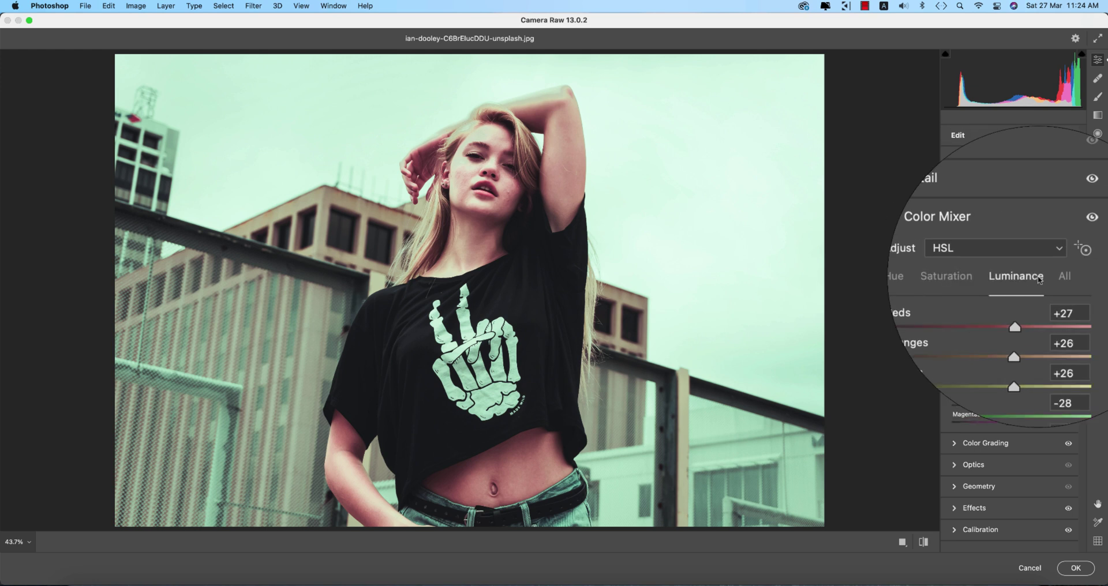
left_click(958, 277)
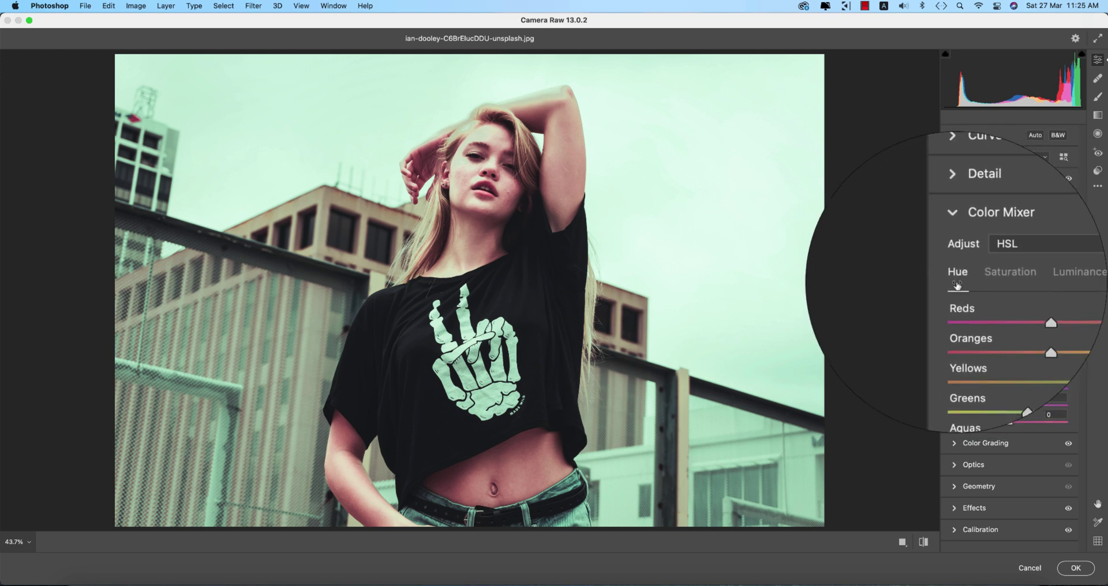
Check the per-colour saturation values and the Reds +27 and Oranges +26 luminance, then collapse Color Mixer.
left_click(1055, 333)
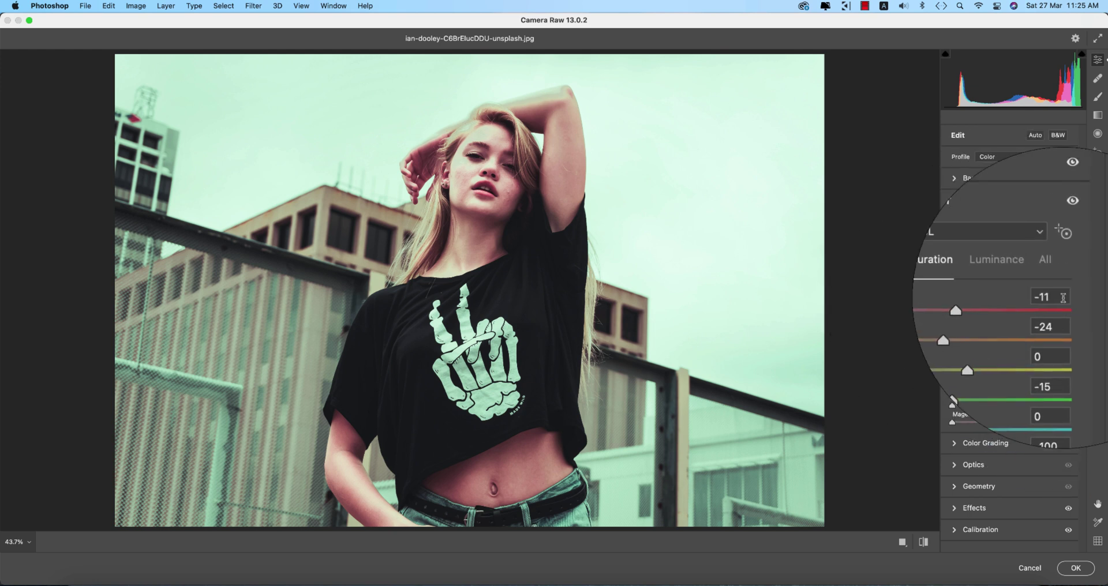
left_click(1061, 324)
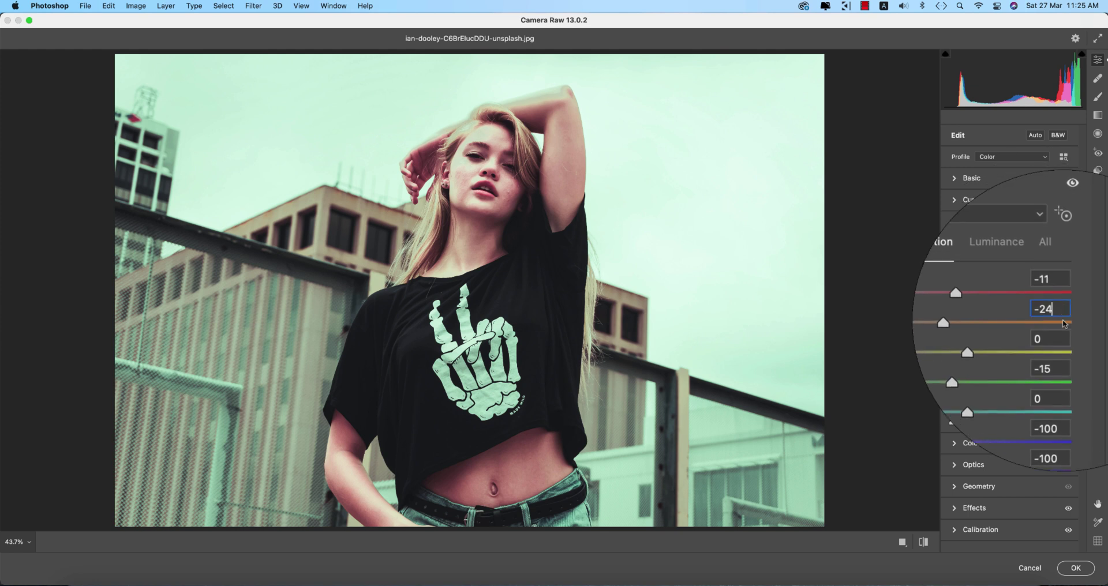
left_click(1062, 348)
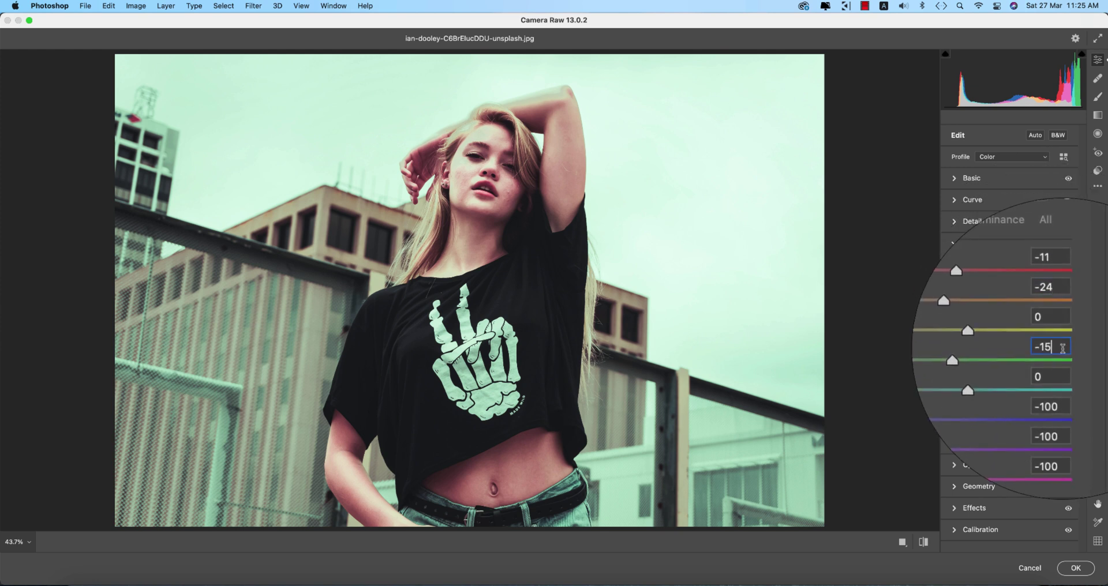
left_click(1065, 376)
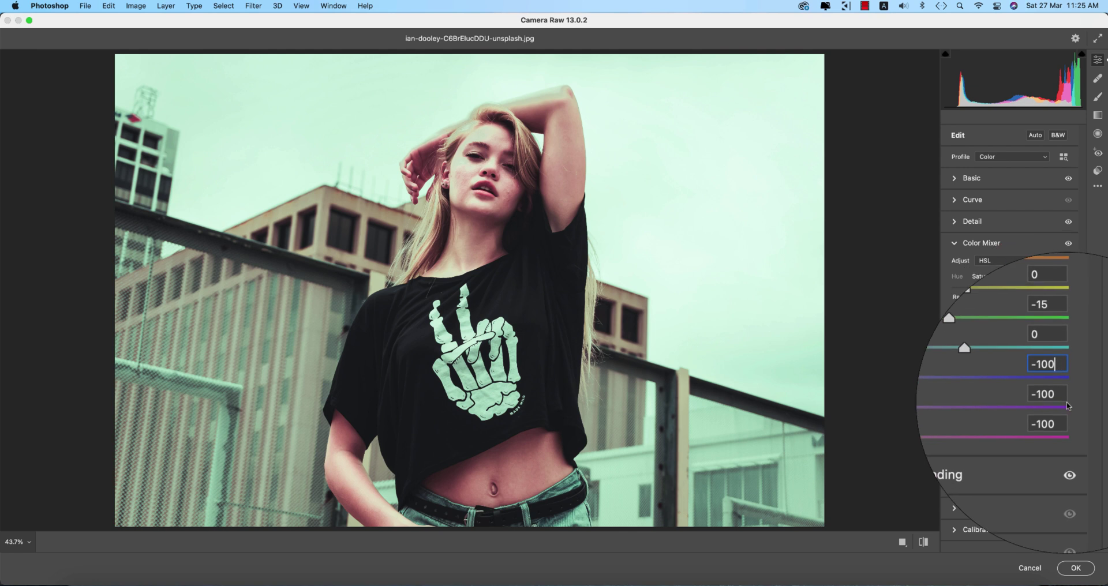
left_click(1064, 397)
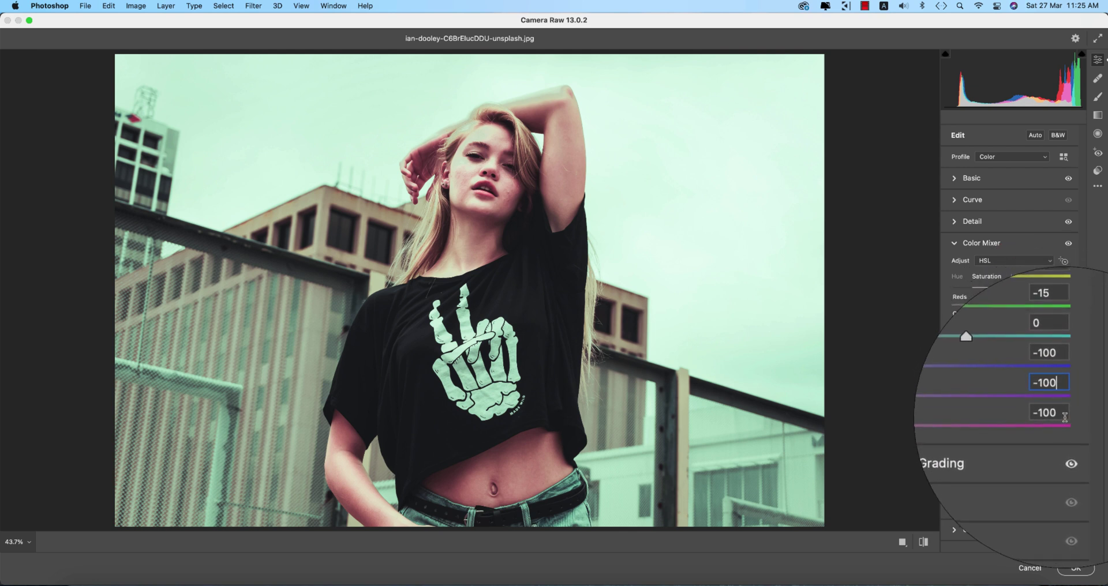
left_click(1025, 279)
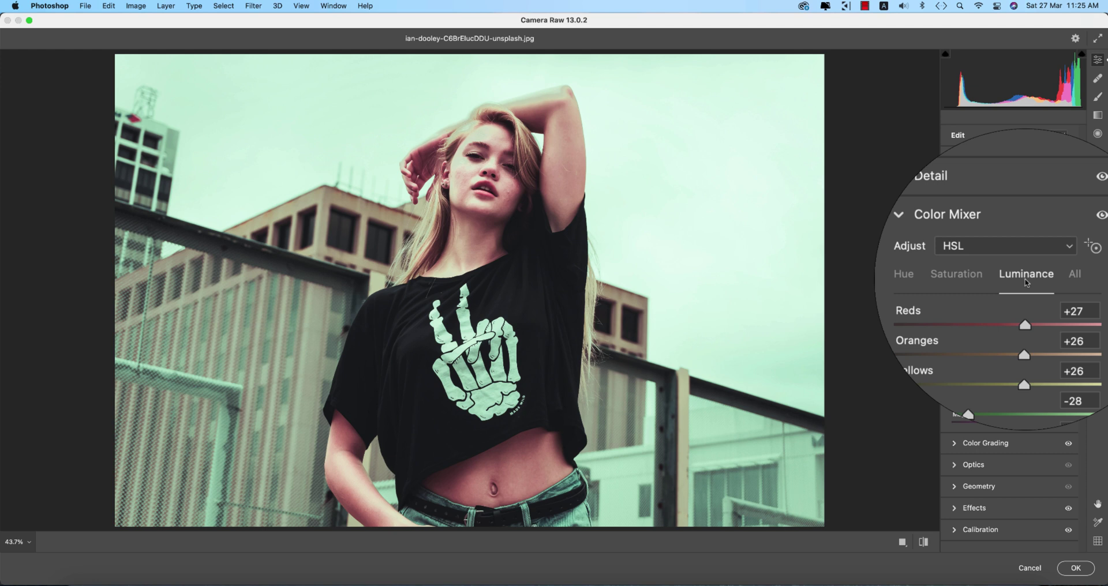
left_click(1059, 297)
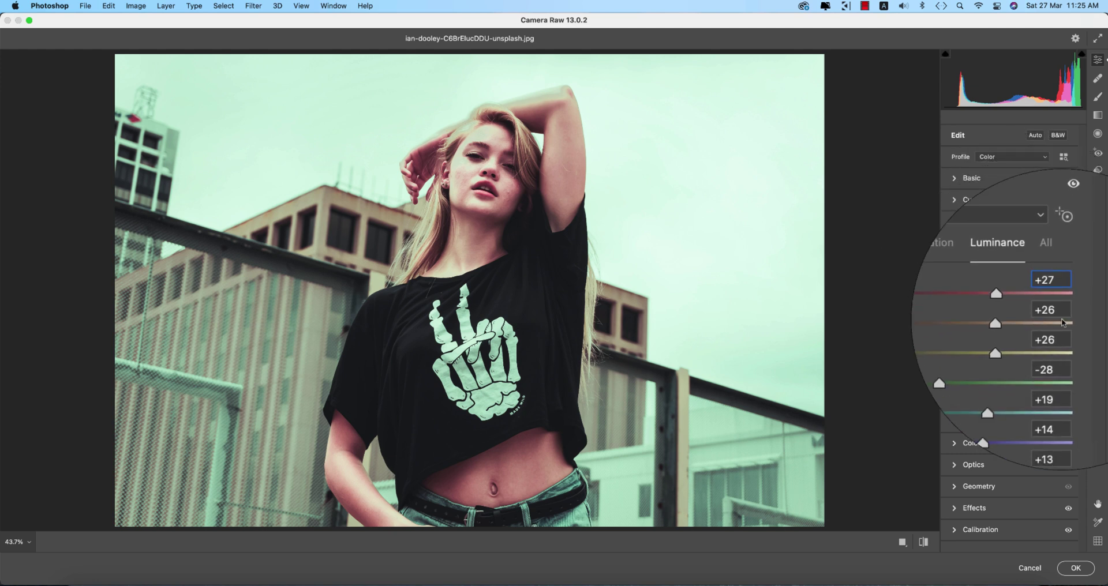
left_click(1062, 314)
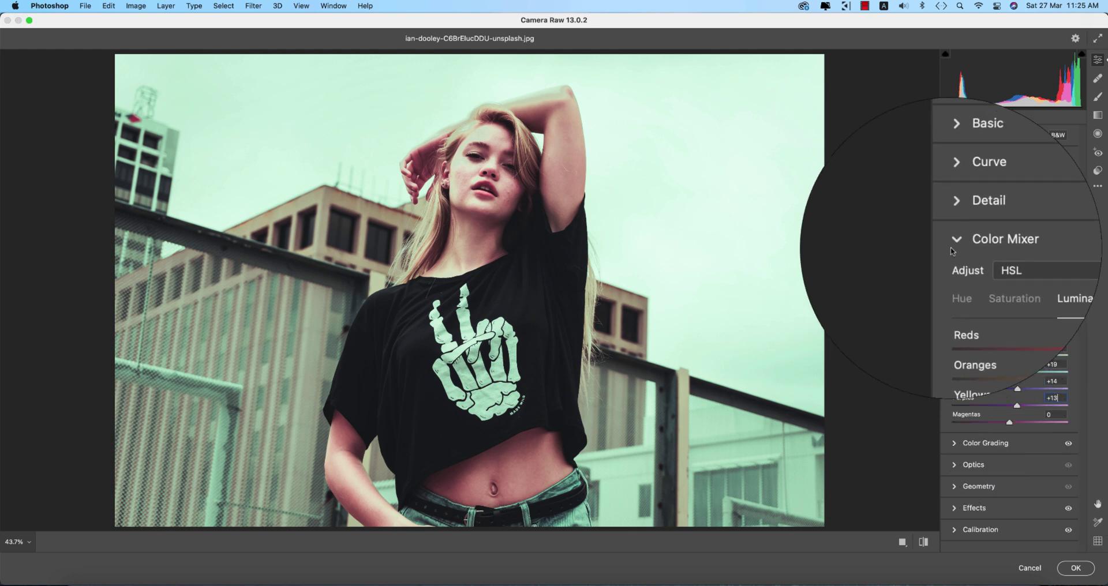
left_click(981, 241)
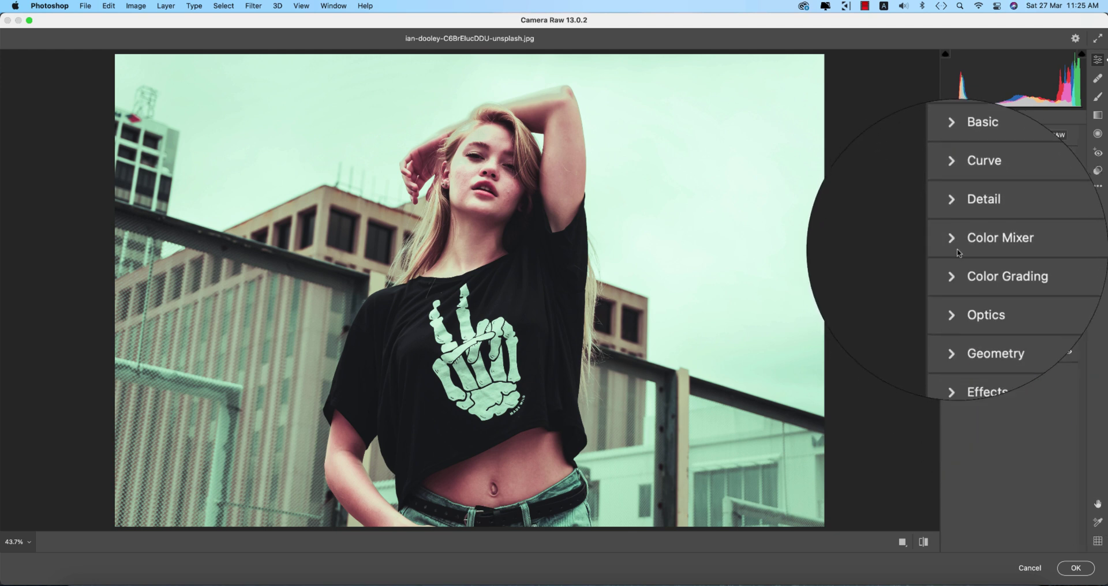
left_click(954, 267)
left_click(1018, 281)
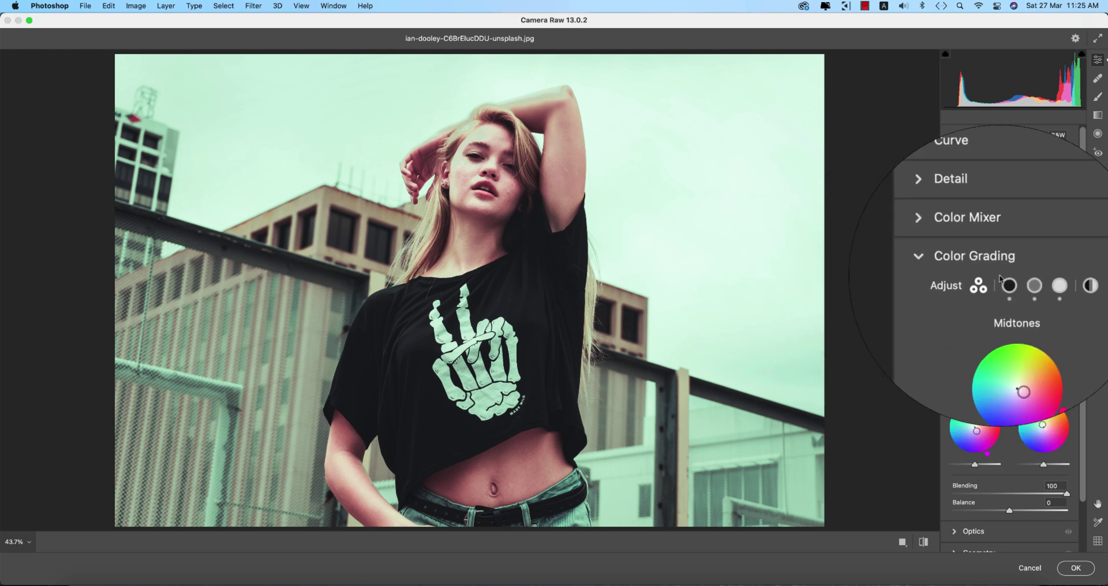
left_click(1004, 281)
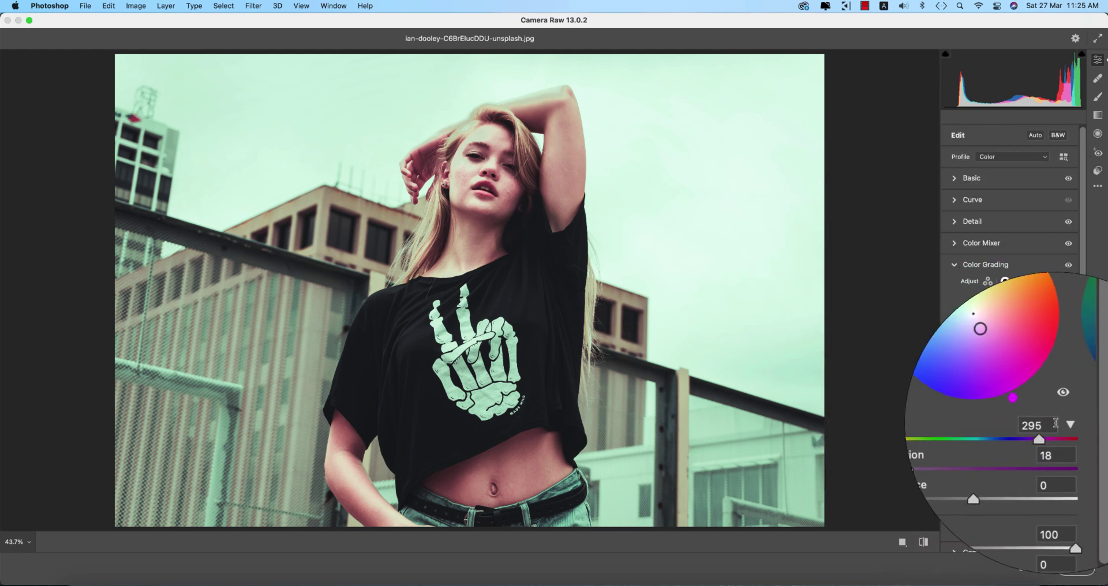
left_click(1010, 428)
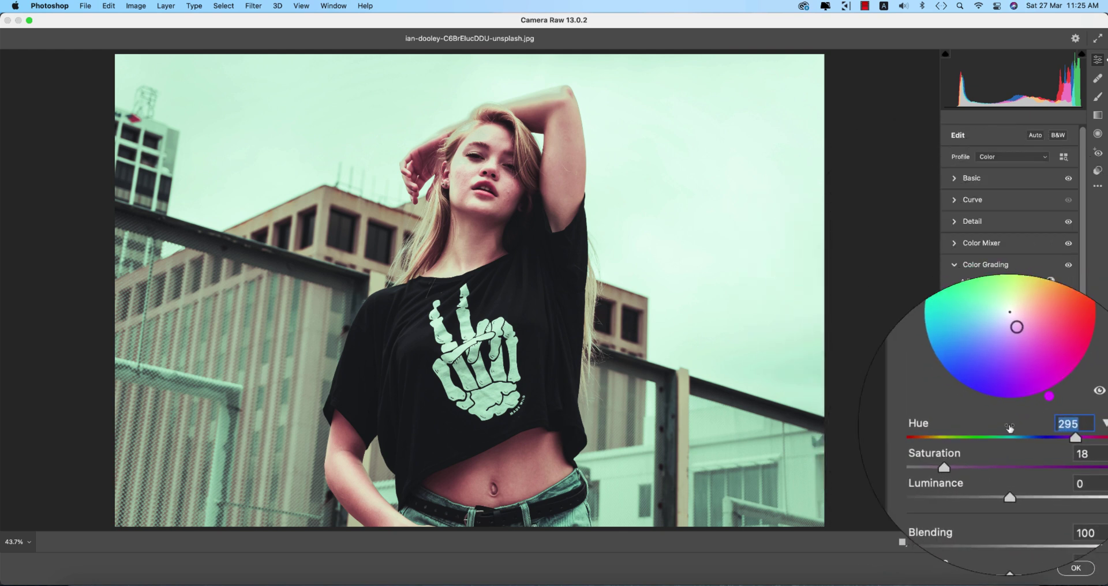
left_click(1063, 425)
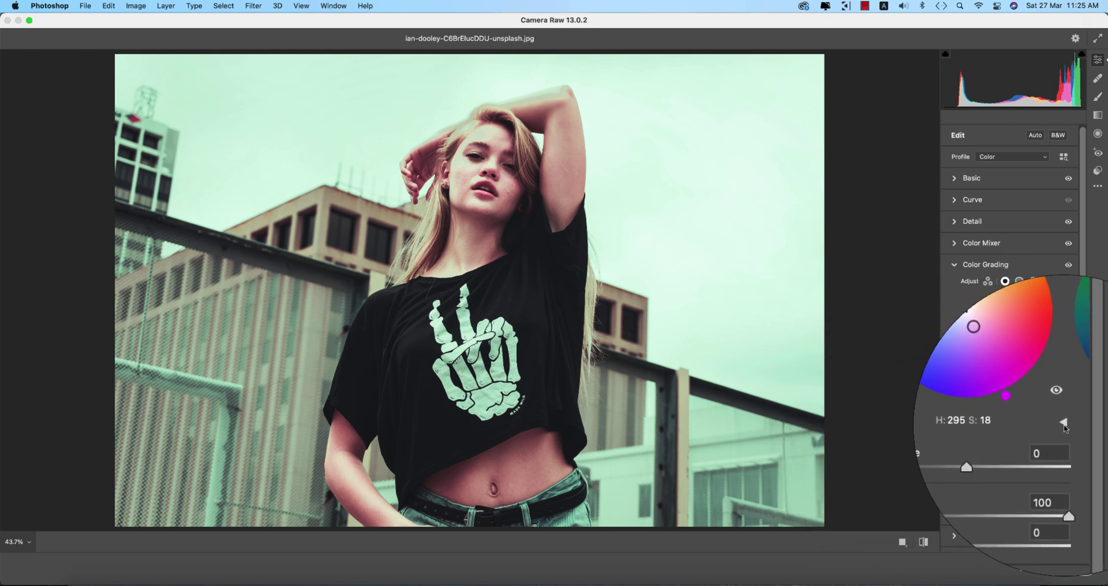
left_click(1063, 426)
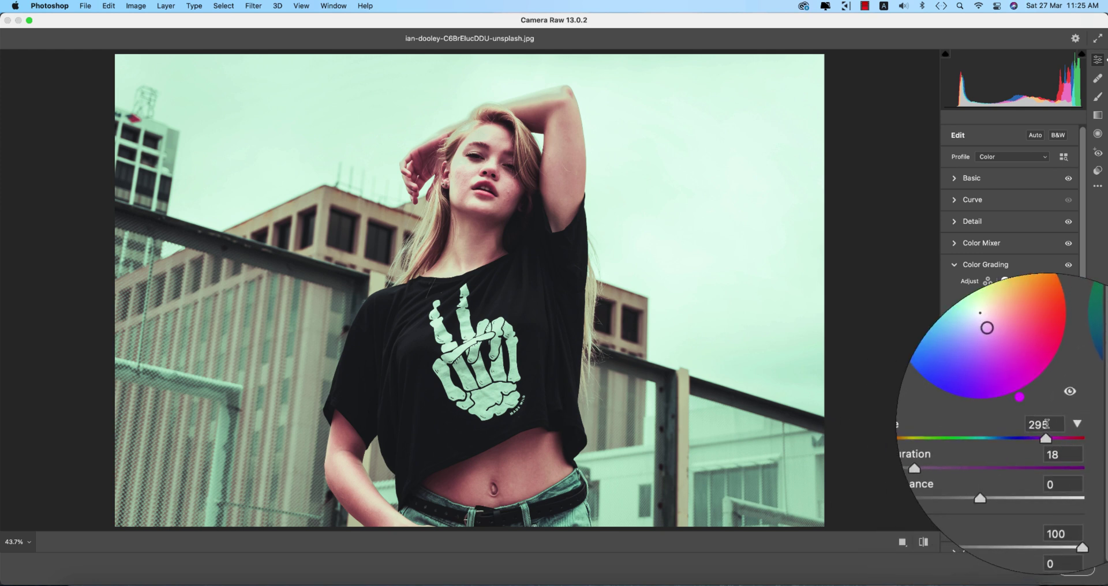
left_click(1049, 425)
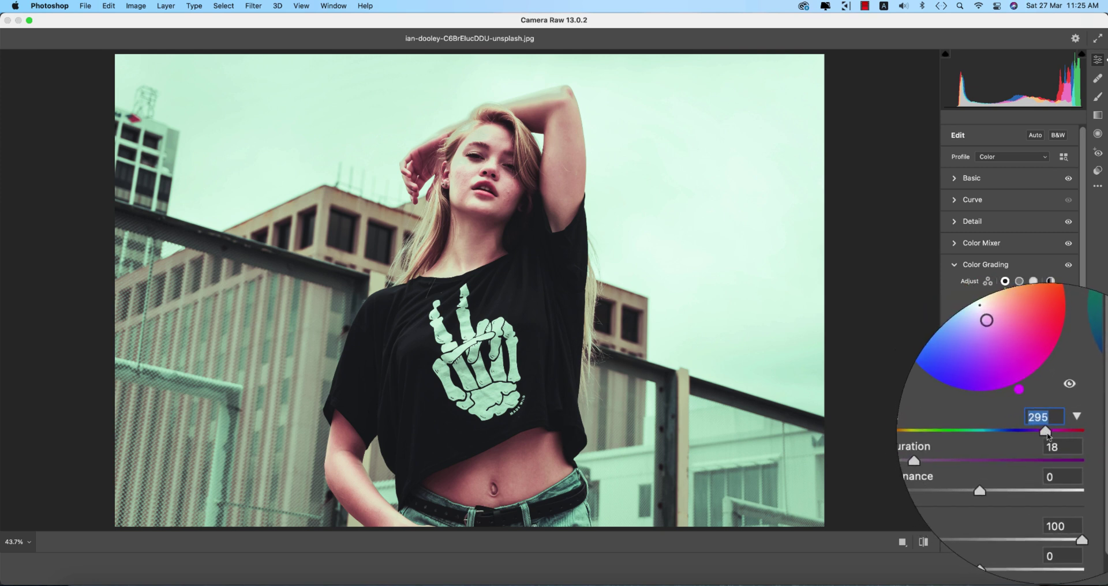
left_click(1057, 441)
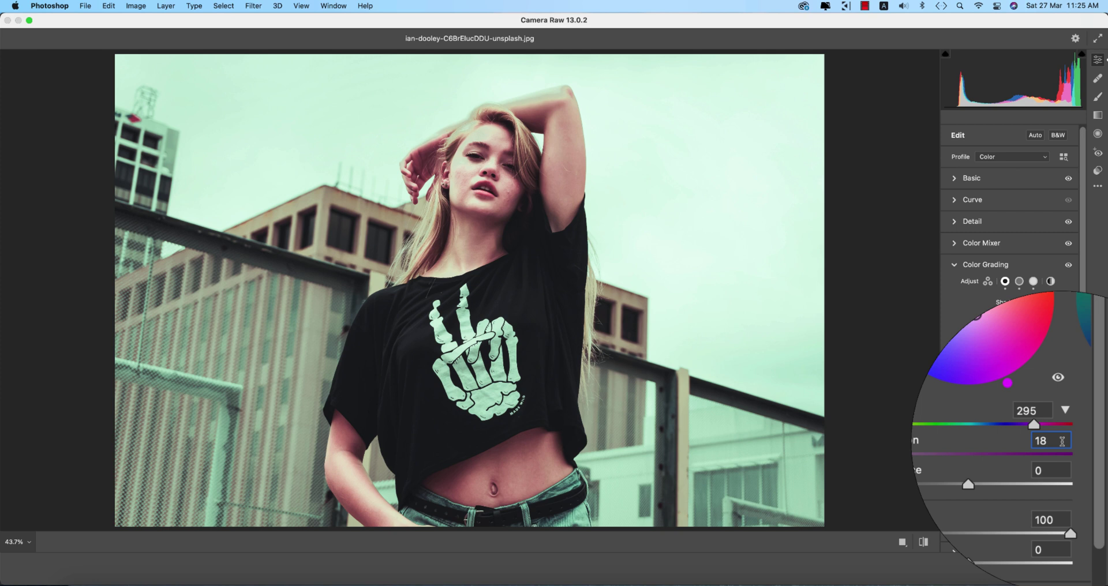
left_click(1019, 281)
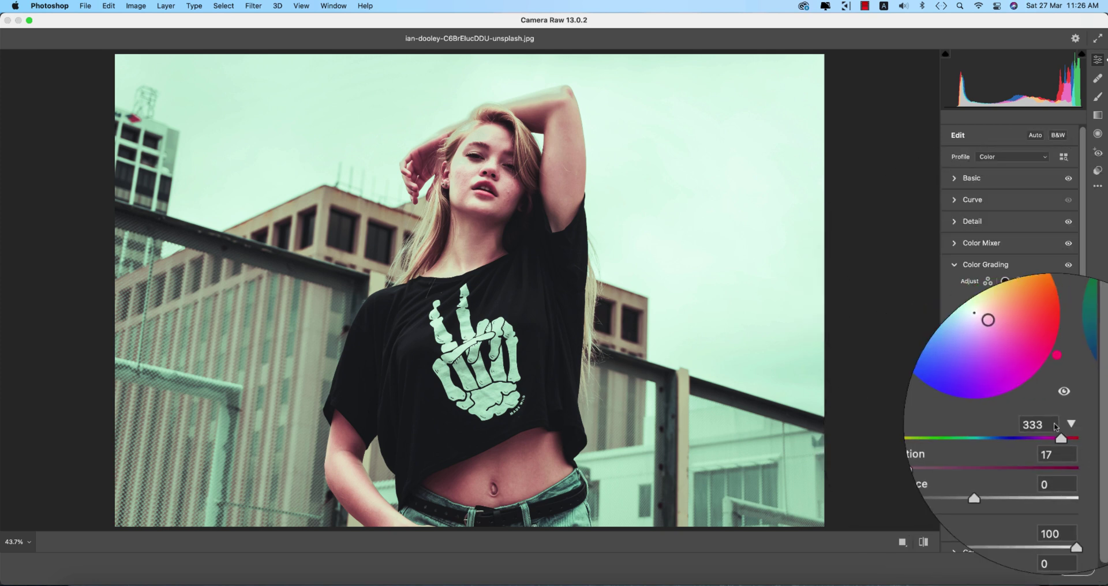
left_click(1052, 425)
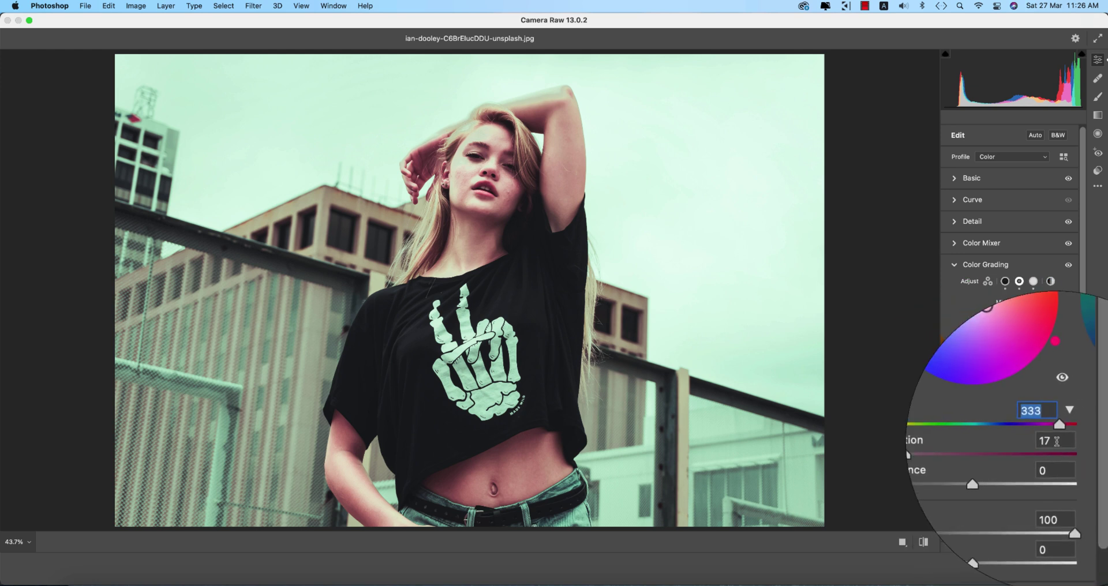
left_click(1056, 444)
left_click_drag(988, 307, 975, 314)
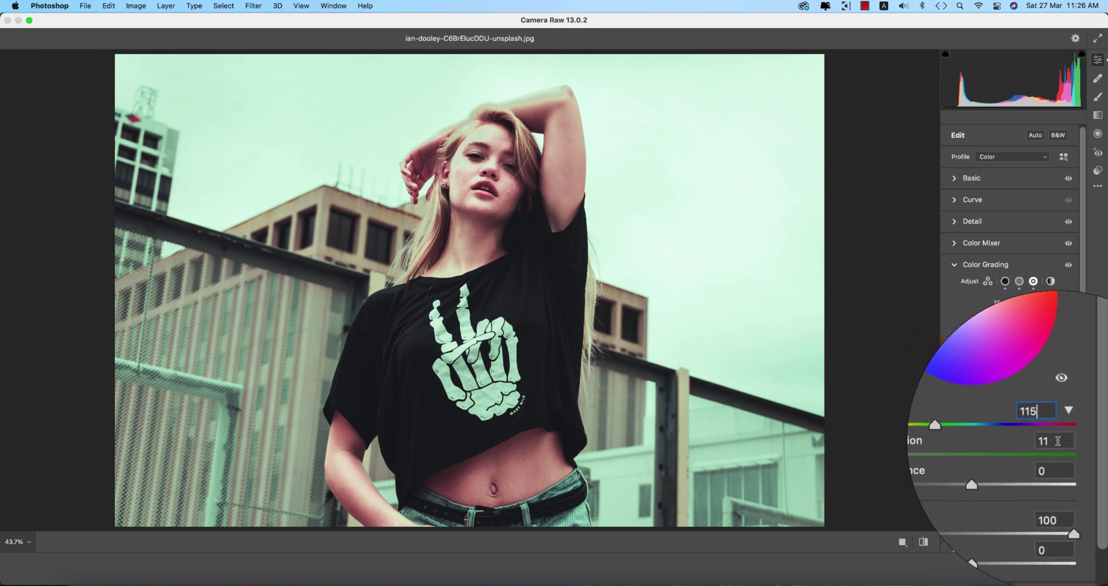
left_click(1059, 456)
left_click(955, 265)
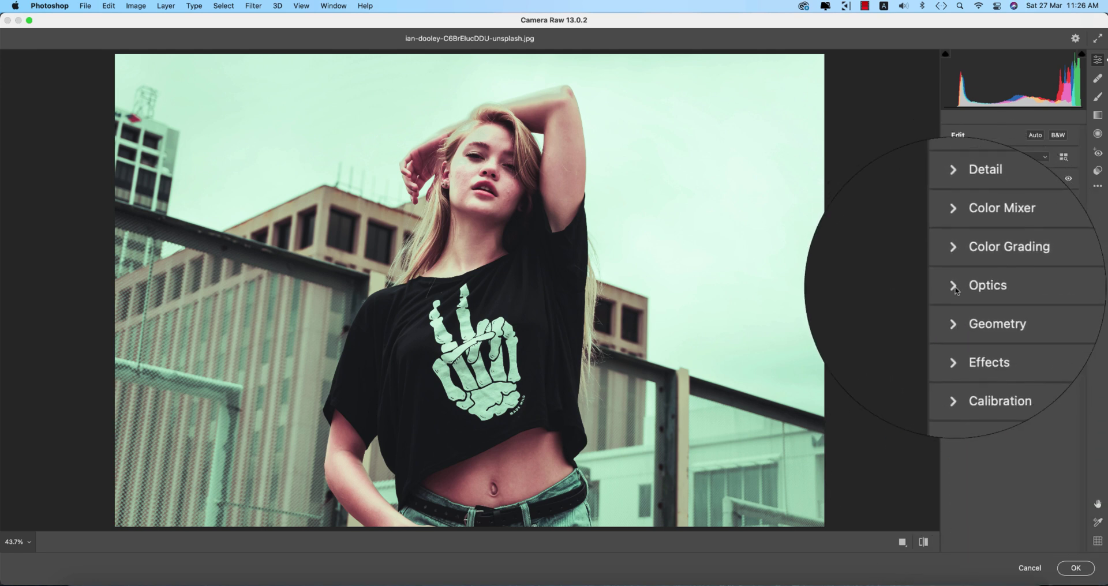
left_click(955, 286)
left_click(954, 286)
left_click(956, 297)
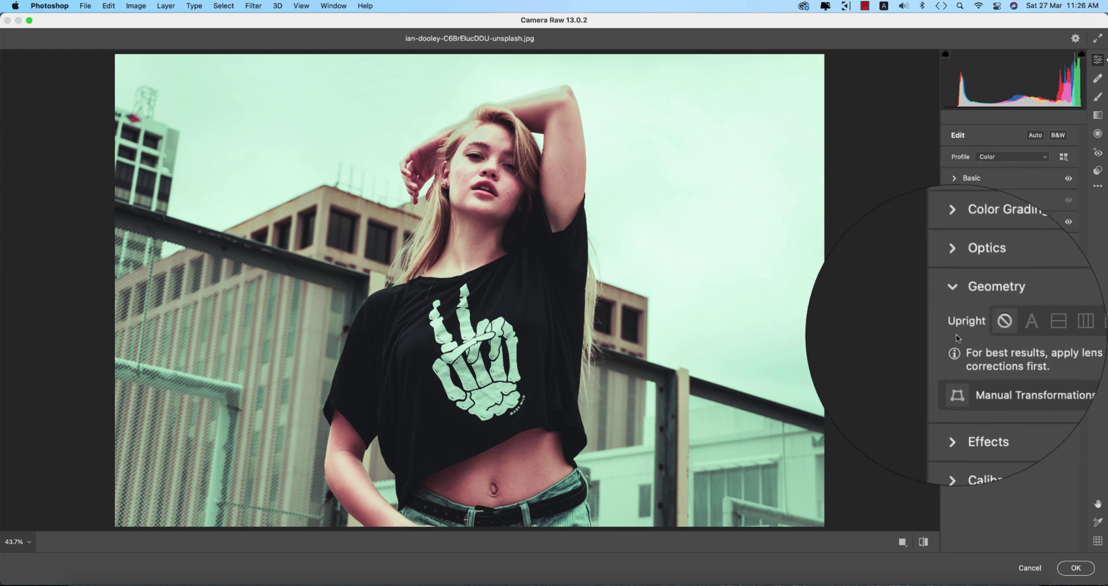
left_click(956, 316)
left_click(957, 336)
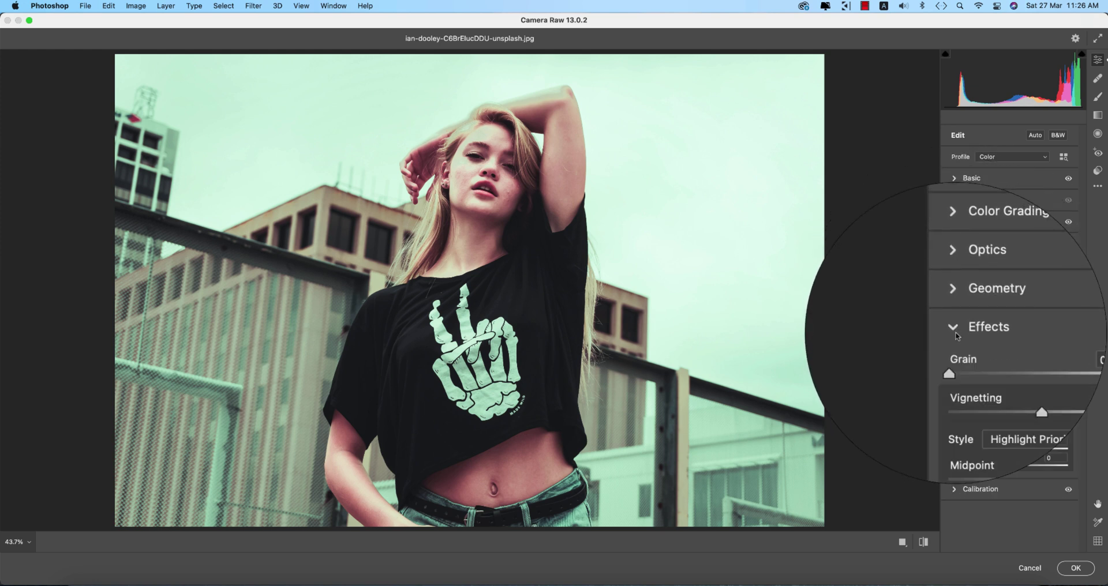
left_click(1051, 369)
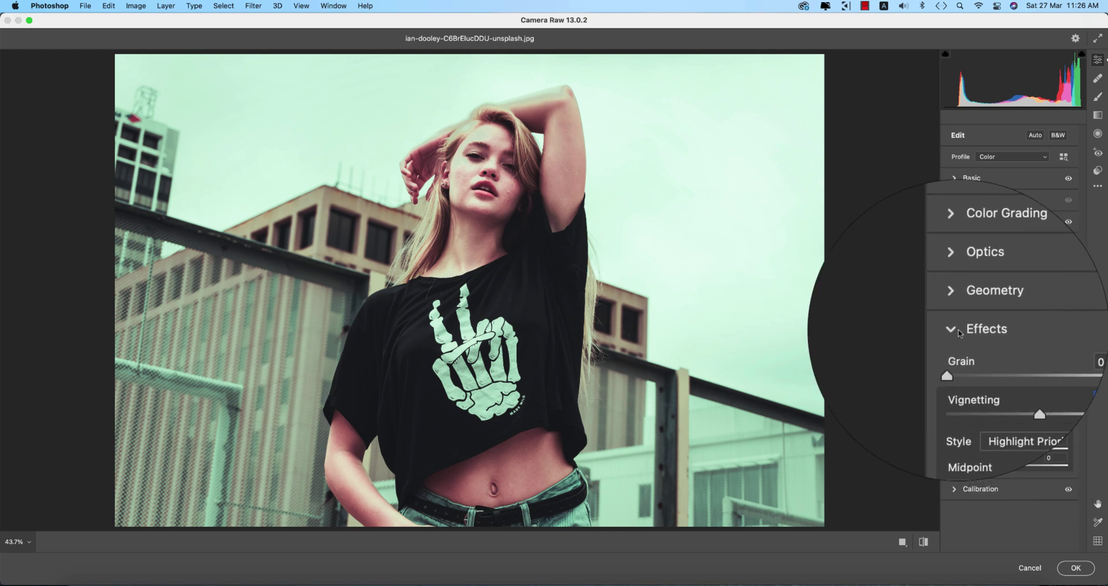
left_click(958, 329)
left_click(961, 345)
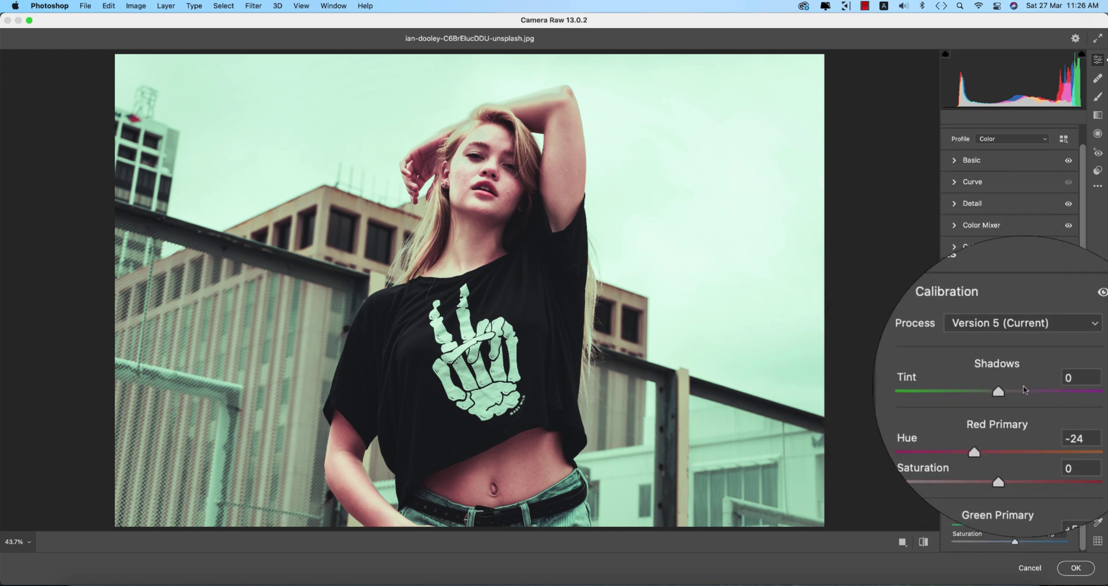
left_click(1062, 415)
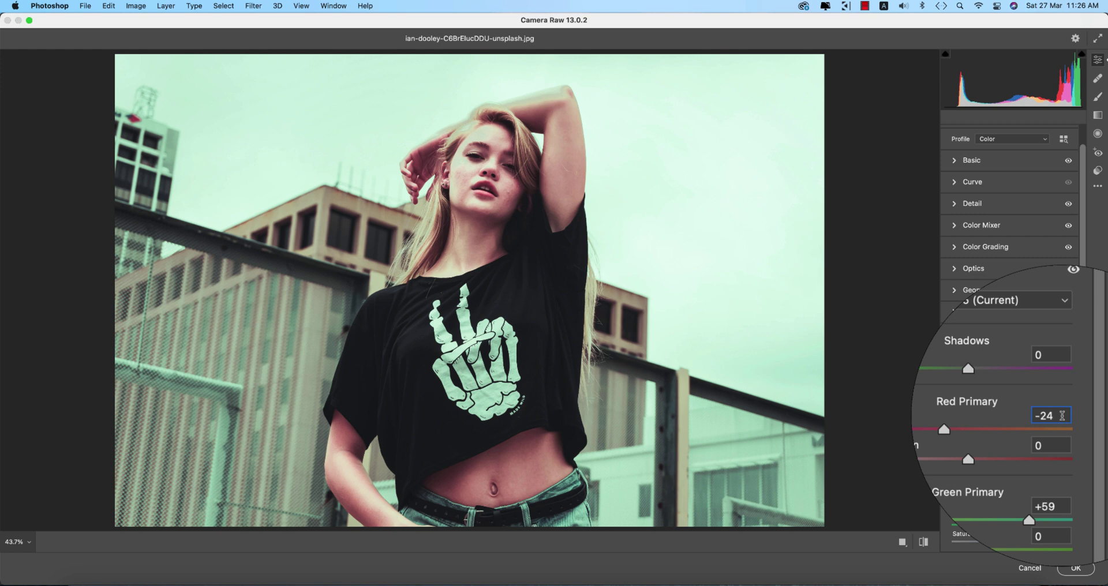
scroll(1062, 439, "down", 2)
left_click(1062, 466)
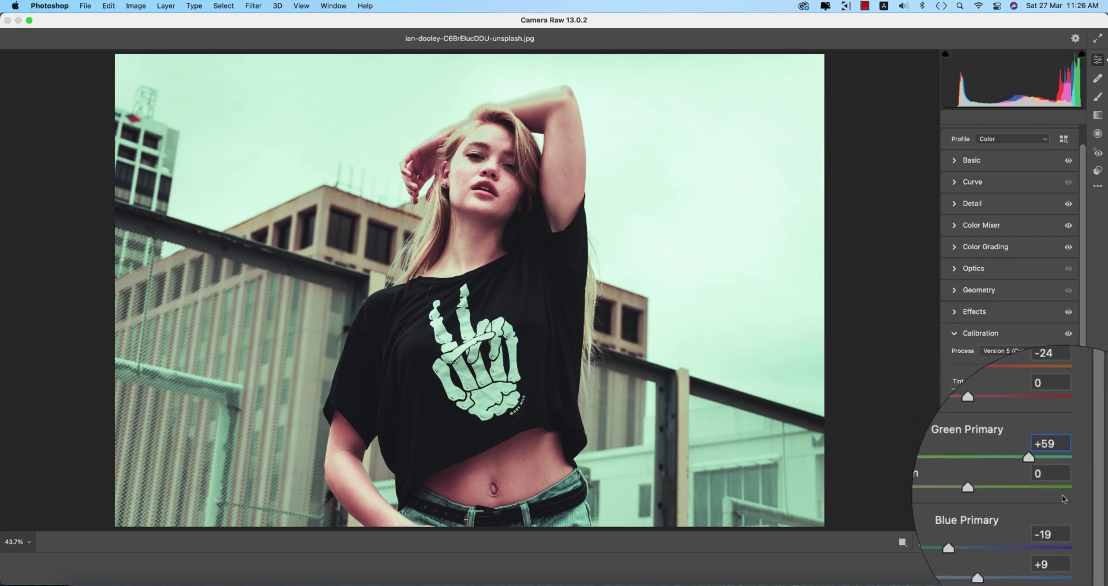
left_click(1065, 519)
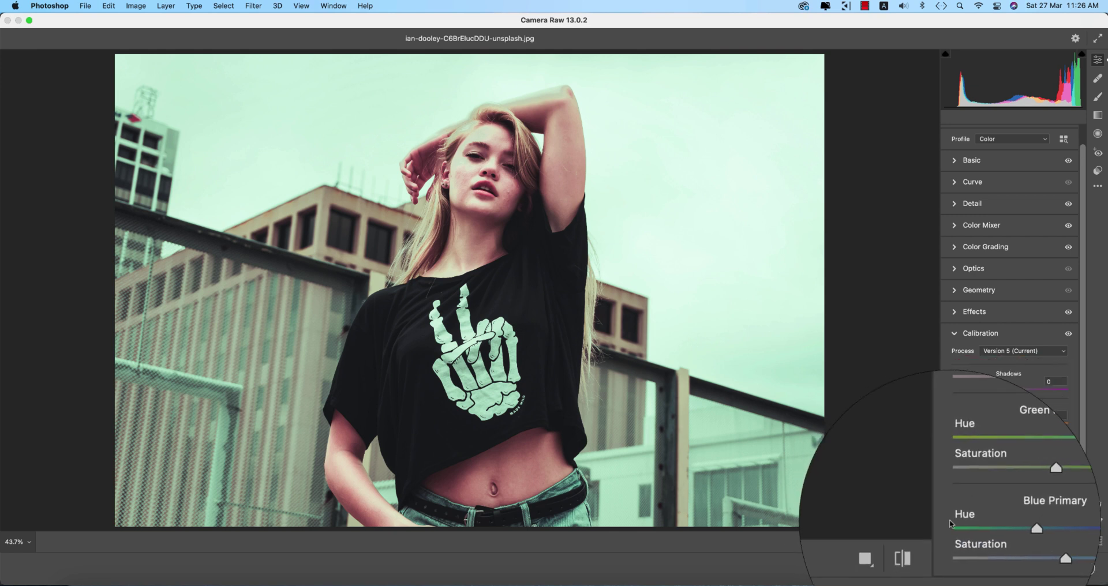
left_click(953, 333)
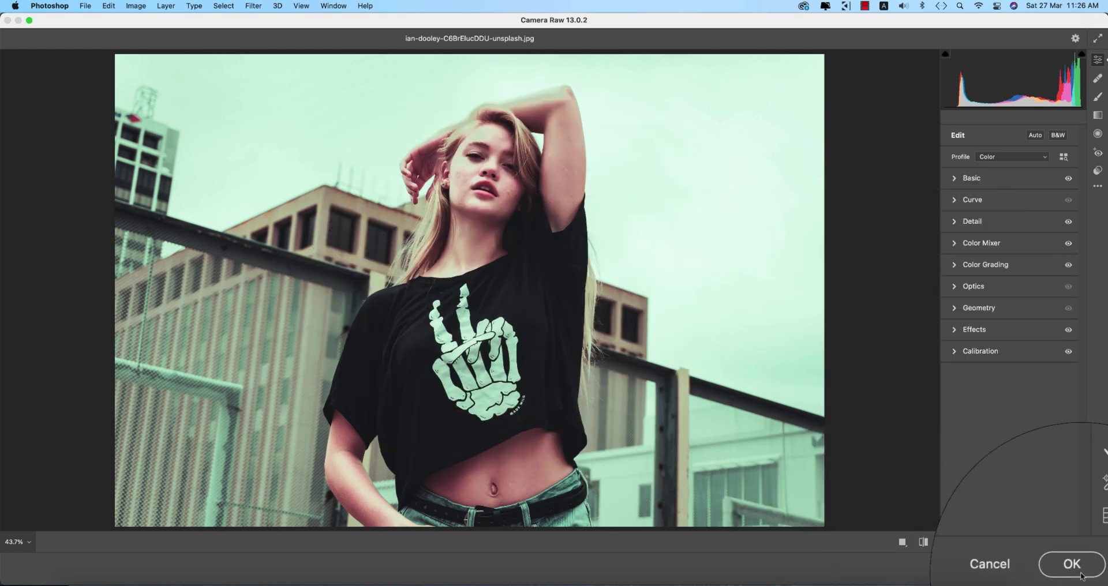
Apply the lime modern grade to Layer 1 and toggle its visibility to compare with the Background.
left_click(1075, 568)
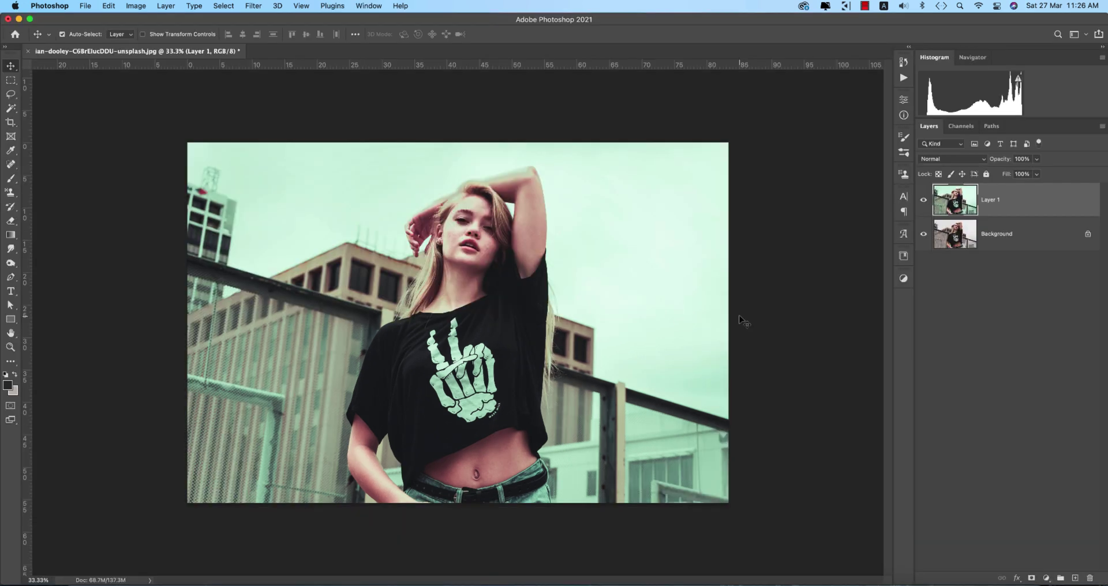
left_click(923, 200)
left_click(924, 200)
Open the brooke-cagle hat portrait and duplicate its Background as Layer 1.
left_click(84, 6)
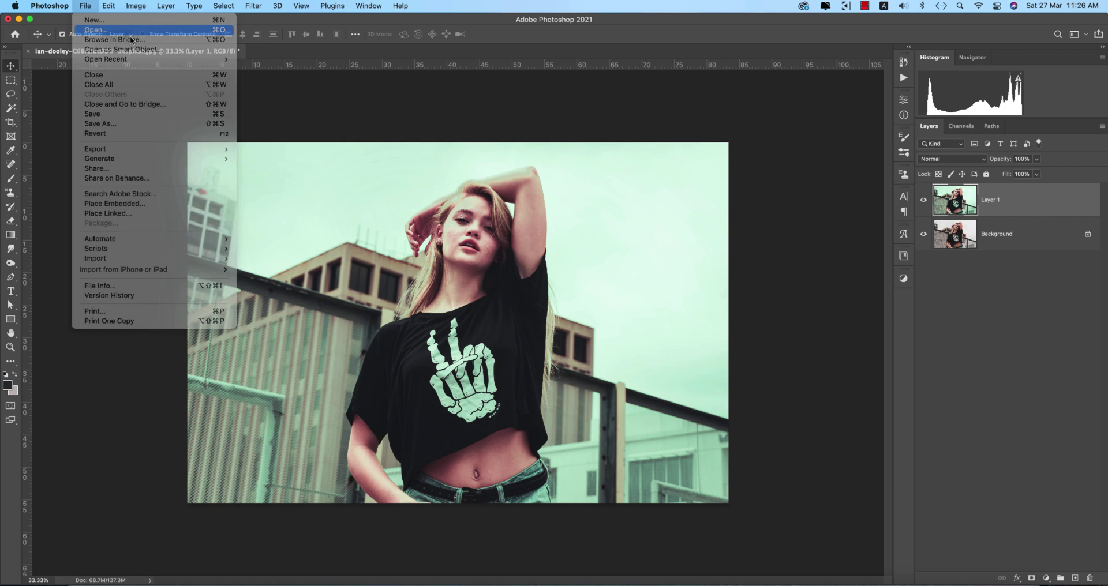
left_click(96, 30)
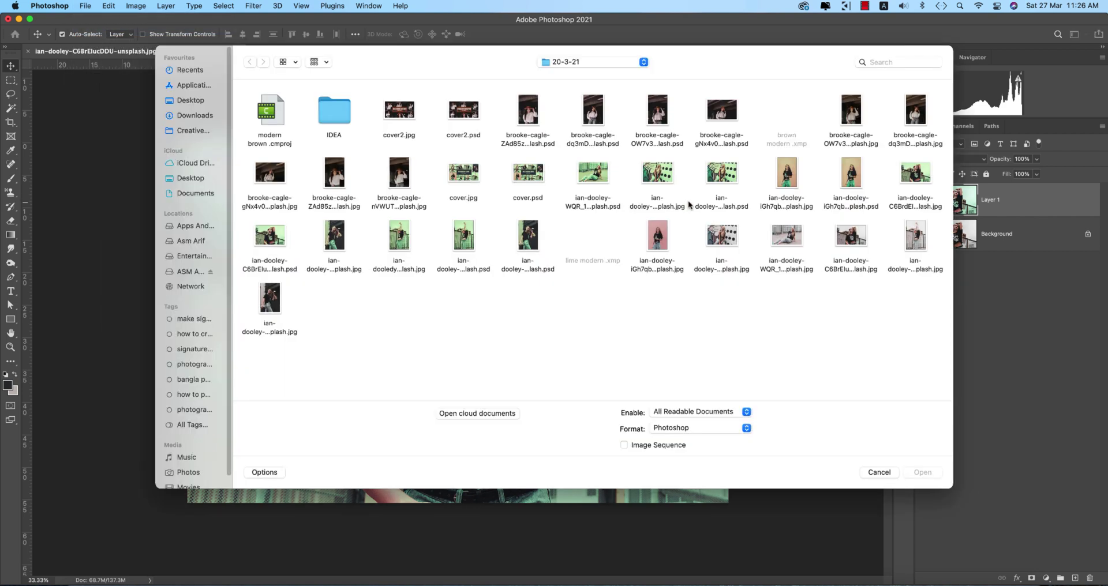
double_click(724, 115)
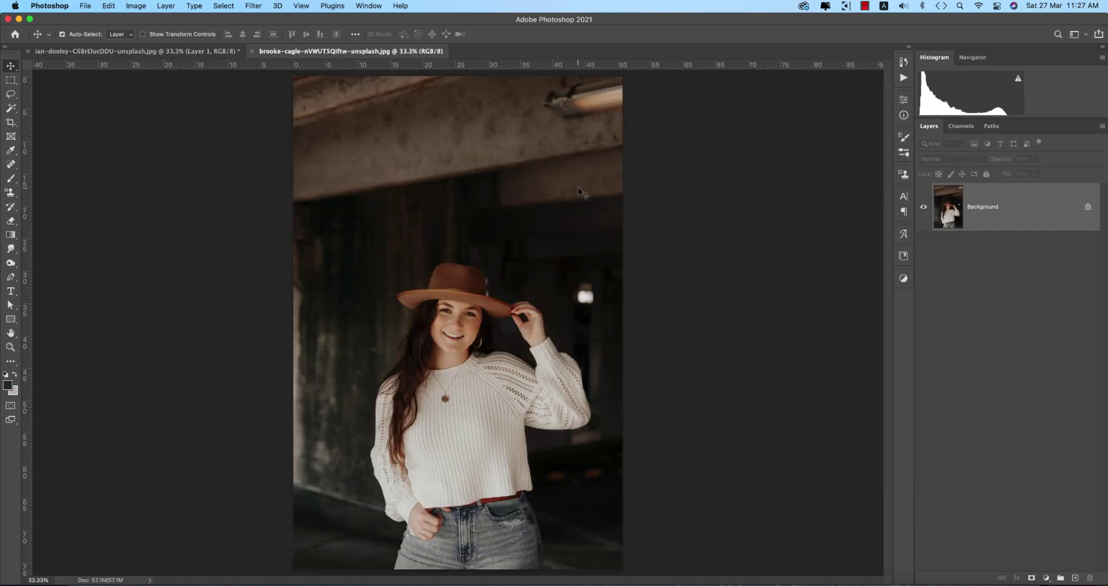
key("super+j")
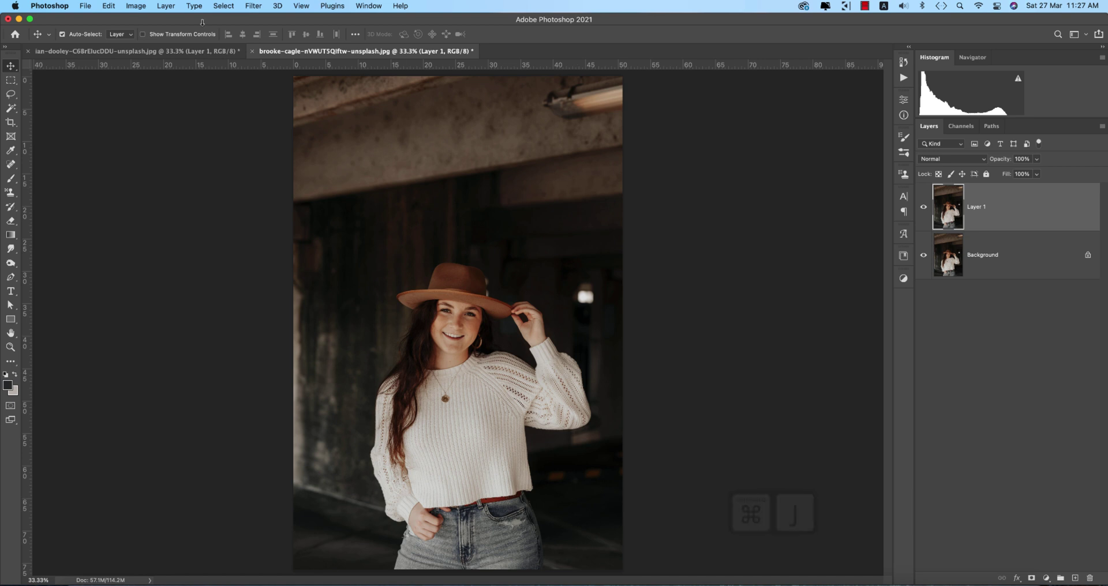
Run the Camera Raw Filter on Layer 1 and load the lime modern .xmp settings.
left_click(253, 5)
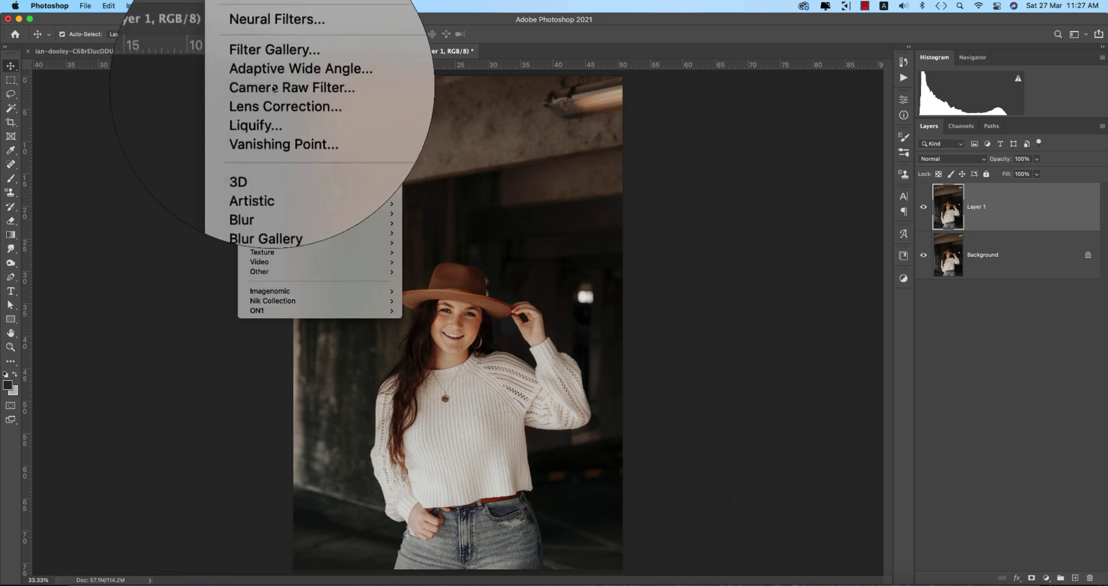
left_click(276, 91)
left_click(1098, 186)
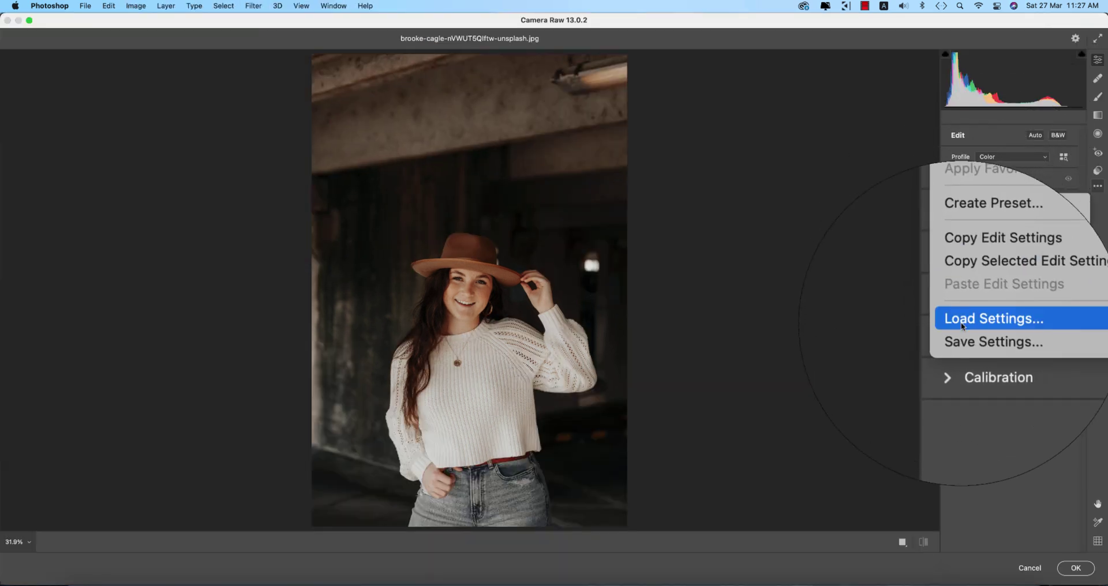
left_click(984, 316)
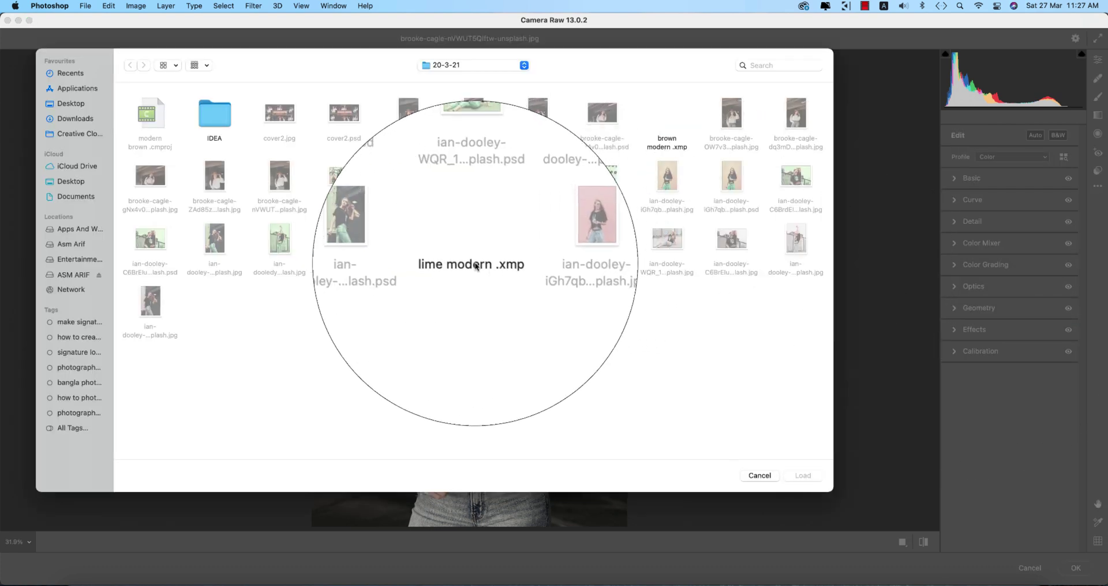
double_click(546, 300)
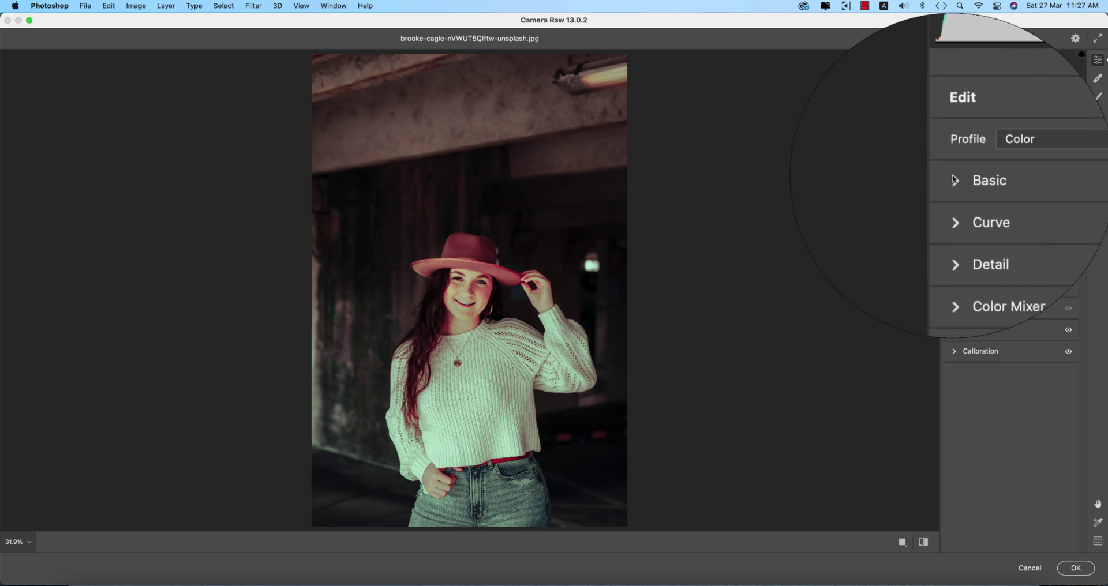
Set Vibrance -8, Tint -57 and Temperature -16, then apply the grade to Layer 1.
left_click(952, 177)
left_click(991, 439)
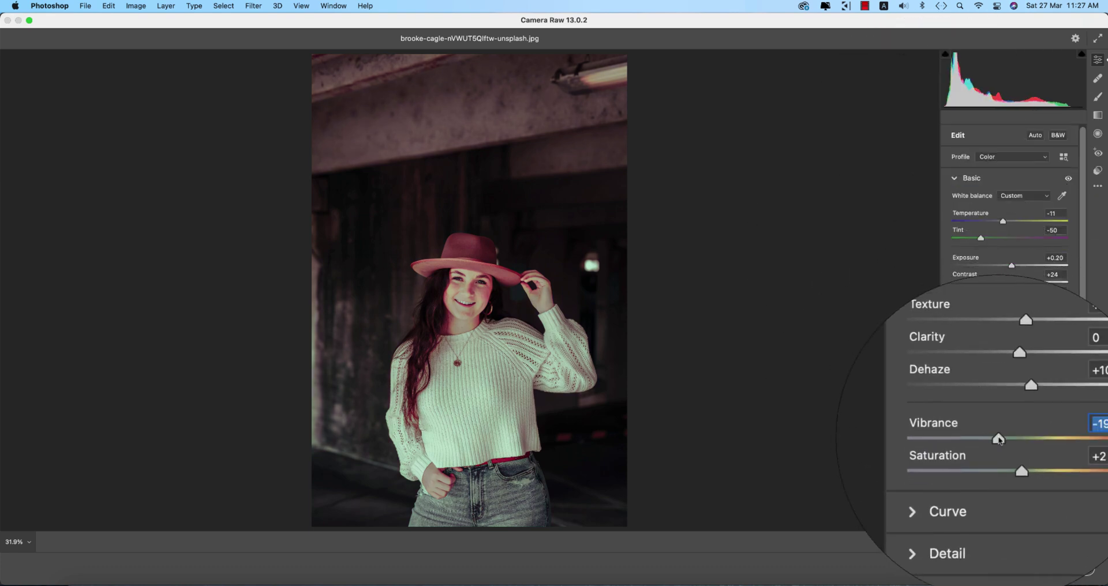
left_click_drag(999, 438, 1005, 438)
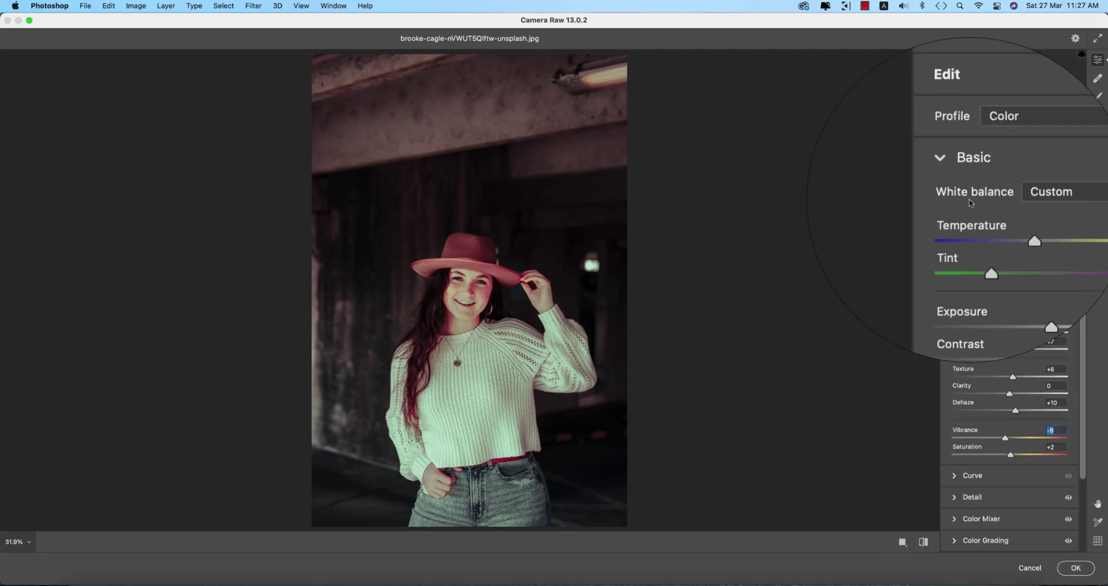
mouse_move(983, 226)
left_mouse_down()
mouse_move(965, 231)
mouse_move(983, 246)
left_mouse_up()
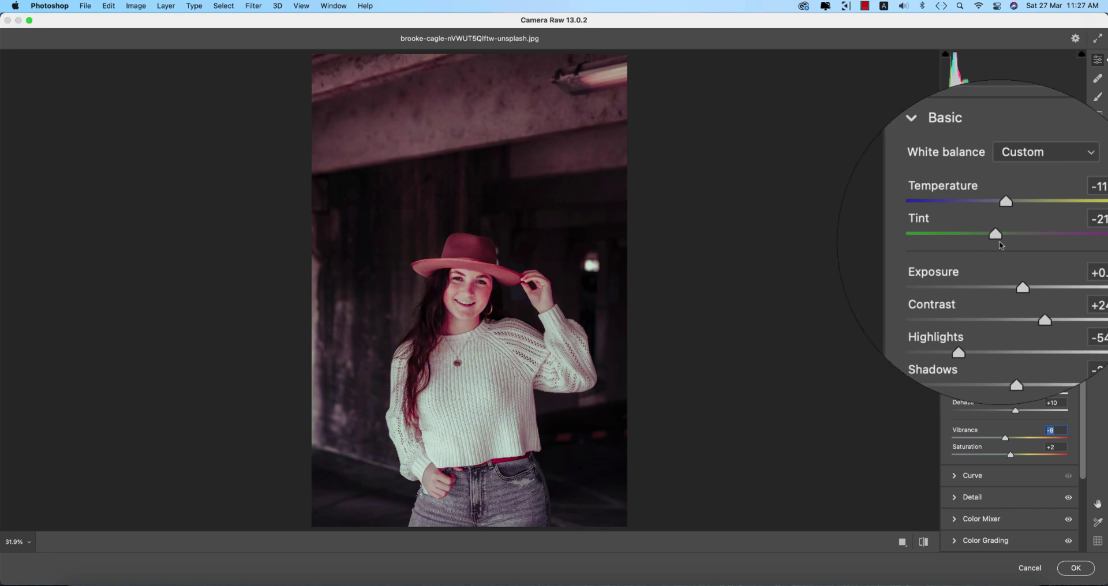
mouse_move(984, 244)
left_mouse_down()
mouse_move(969, 247)
mouse_move(980, 246)
left_mouse_up()
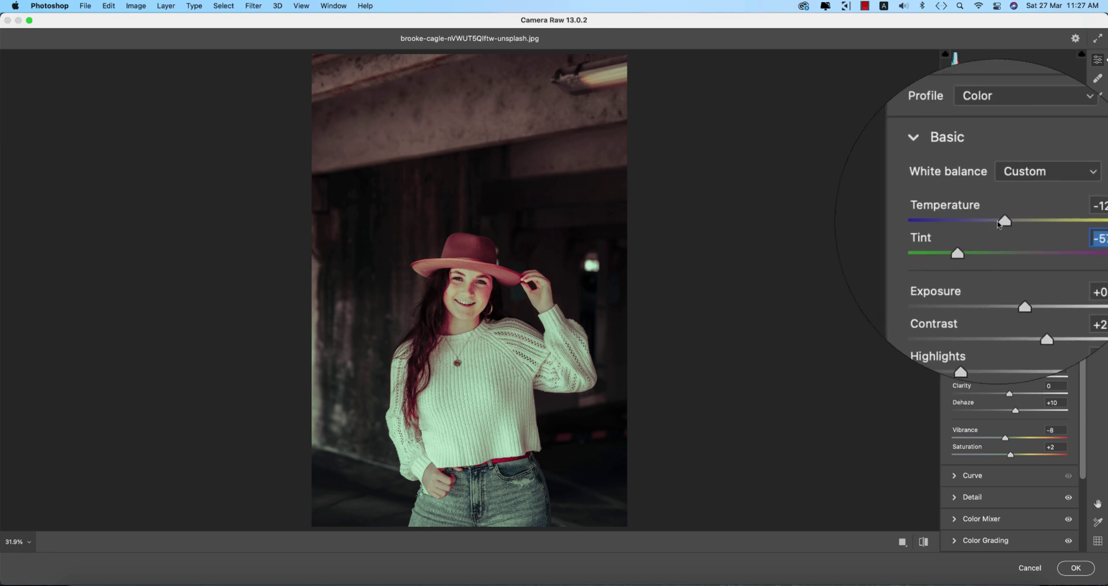
left_click_drag(1026, 201, 1000, 227)
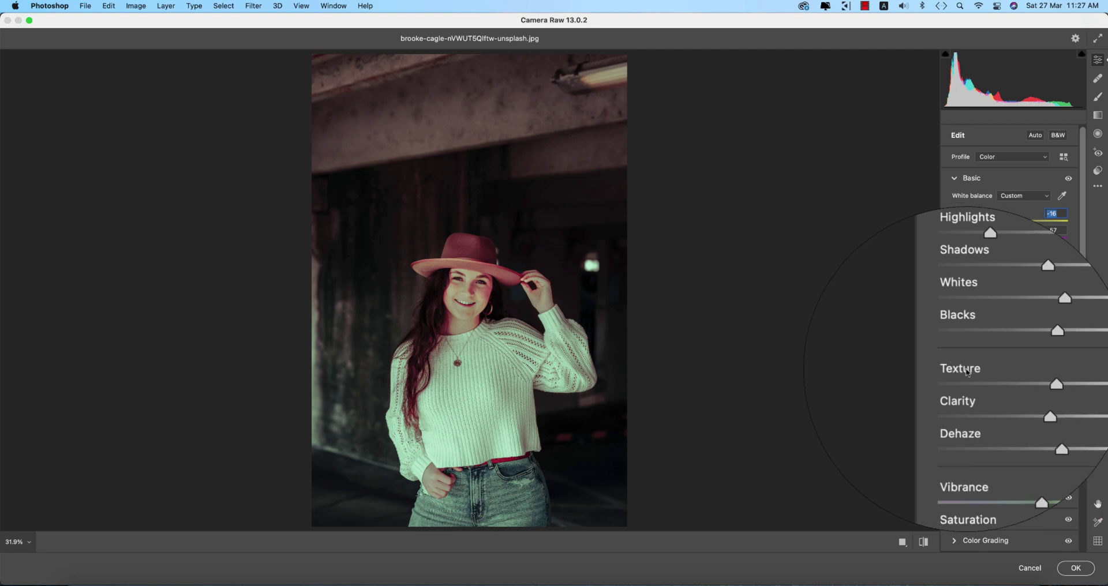
left_click(1067, 563)
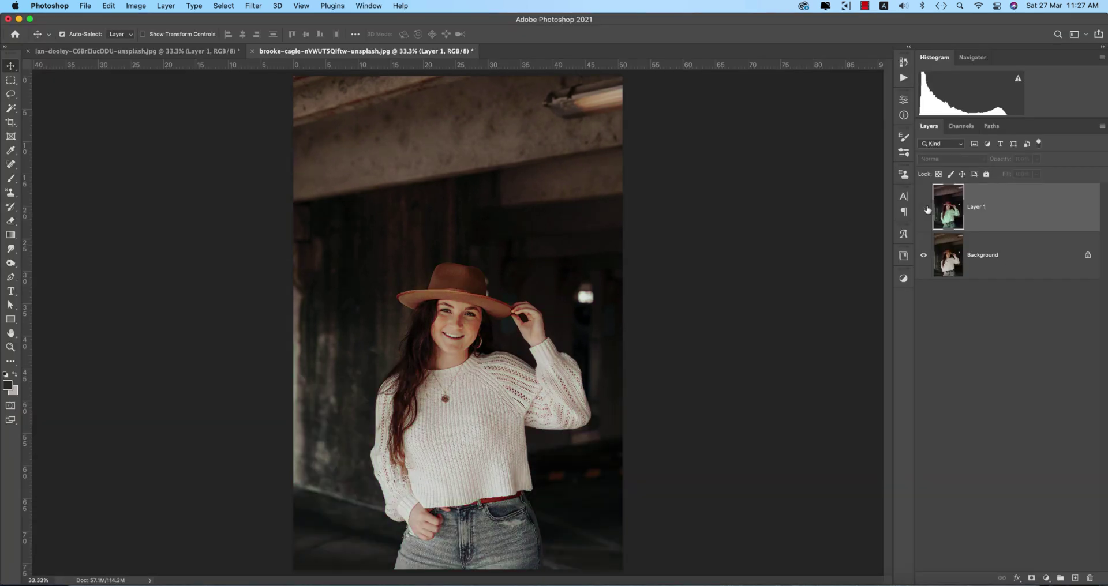
Switch to the ian-dooley portrait and toggle Layer 1 off and on to compare with the original.
left_click(927, 210)
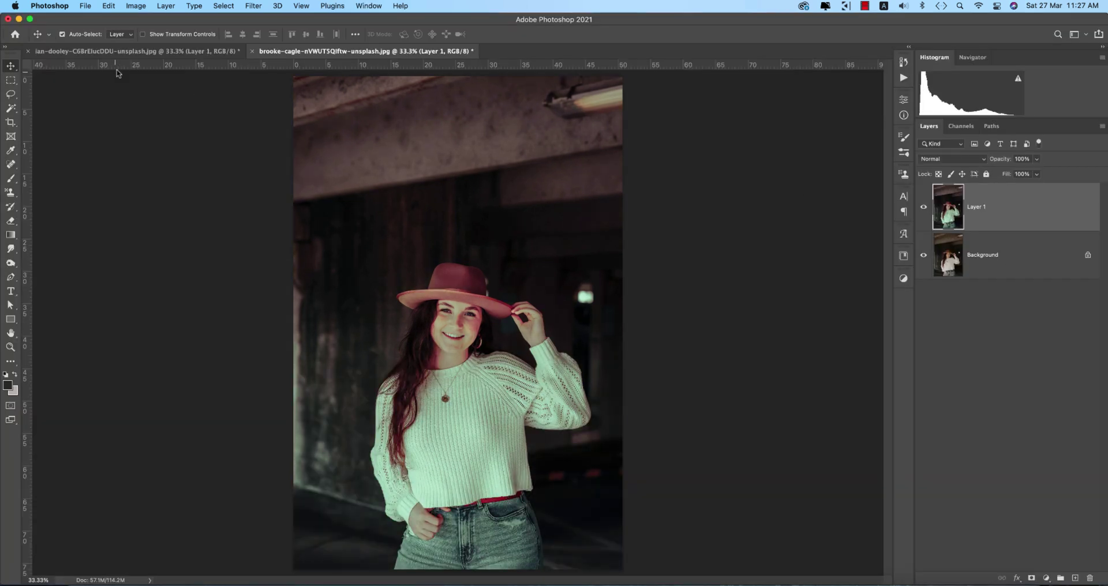
left_click(121, 50)
left_click(924, 206)
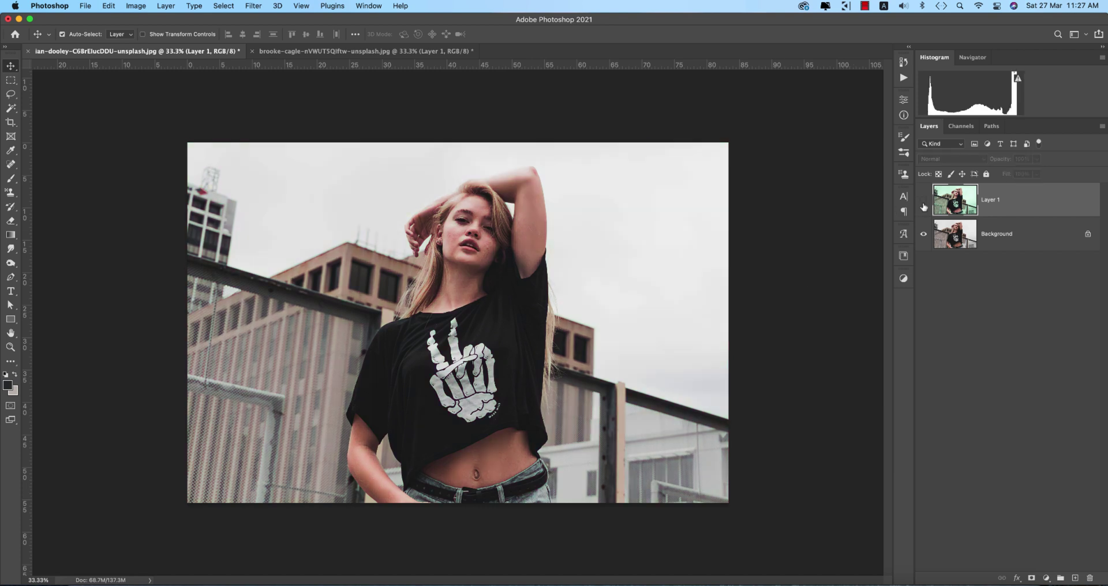
left_click(924, 206)
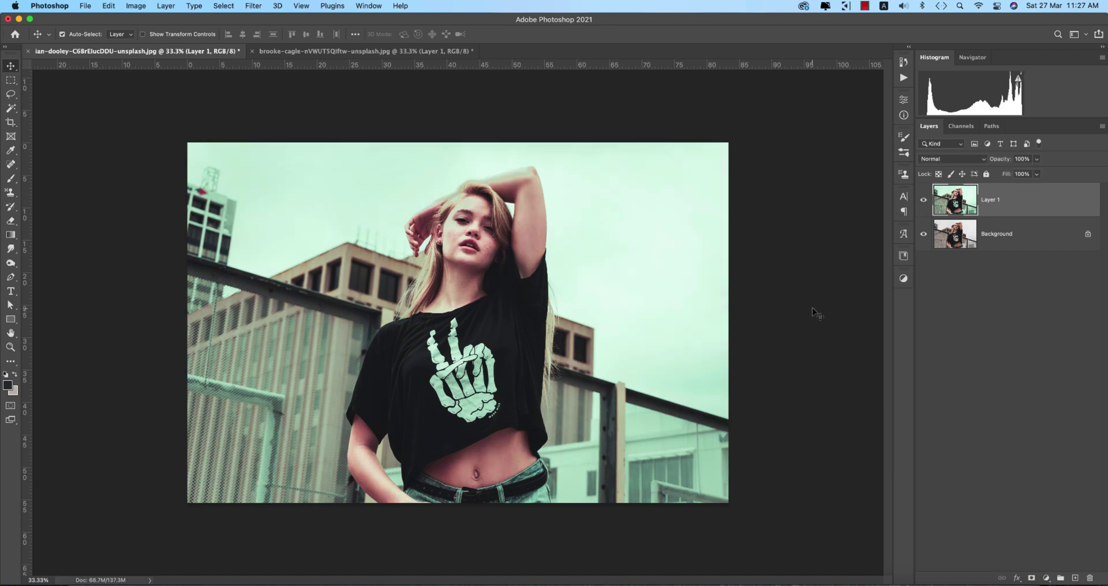